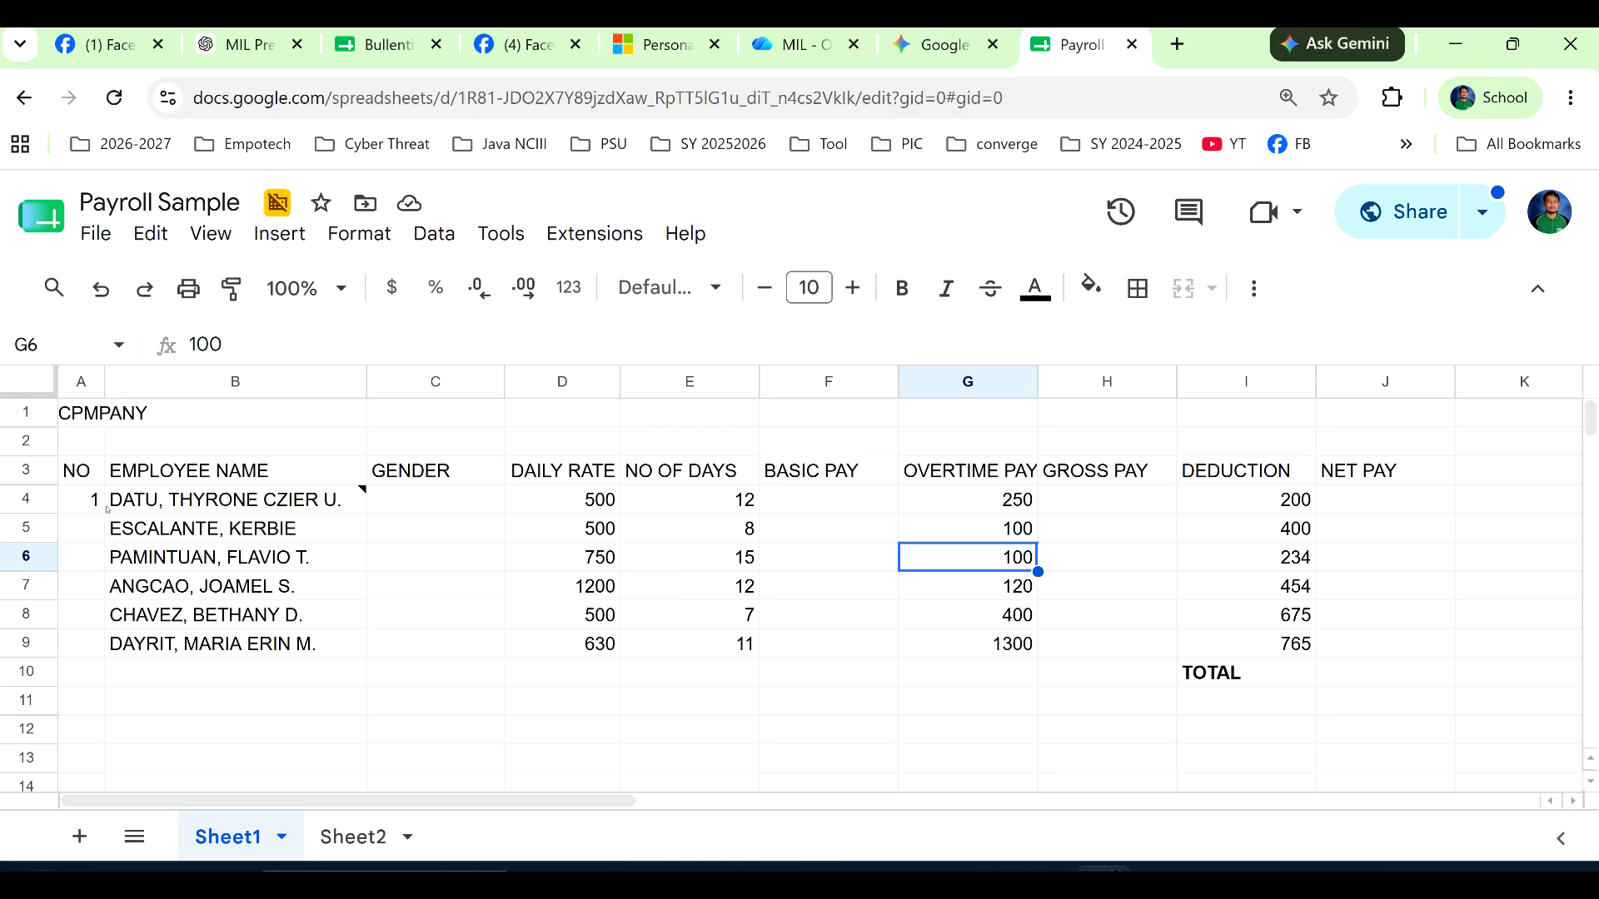
Enter 2 in A5 and extend the employee numbering from A4:A5 down to A9.
{"action": "left_click", "coordinate": [79, 531]}
{"action": "type", "text": "2"}
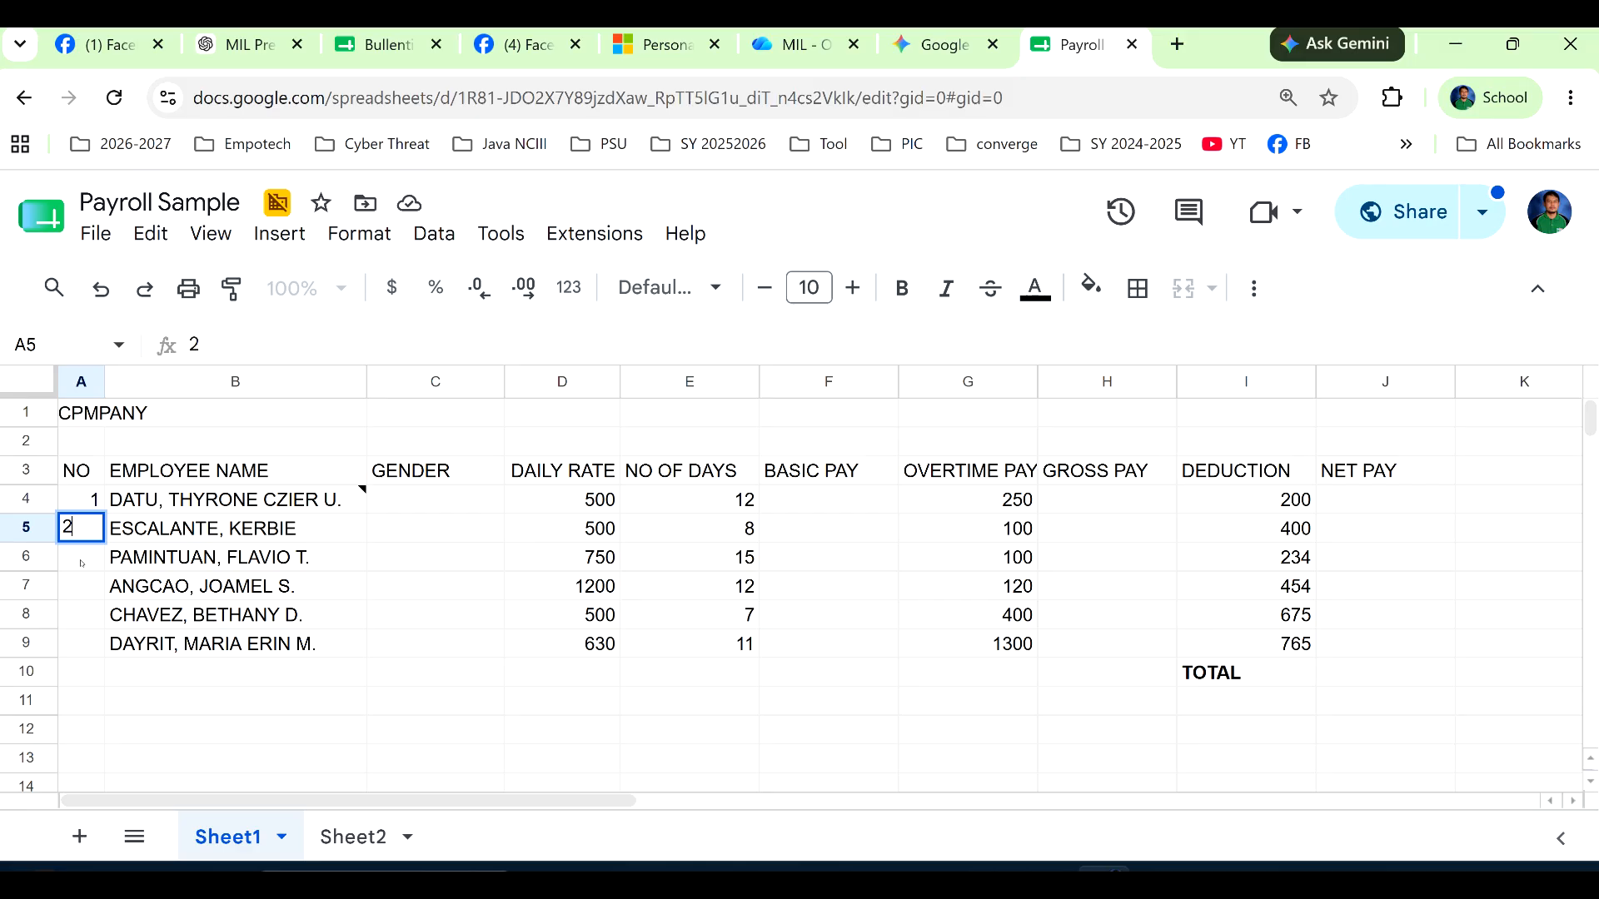
{"action": "key", "text": "Return"}
{"action": "left_click", "coordinate": [85, 510]}
{"action": "left_click_drag", "start_coordinate": [85, 513], "coordinate": [90, 531]}
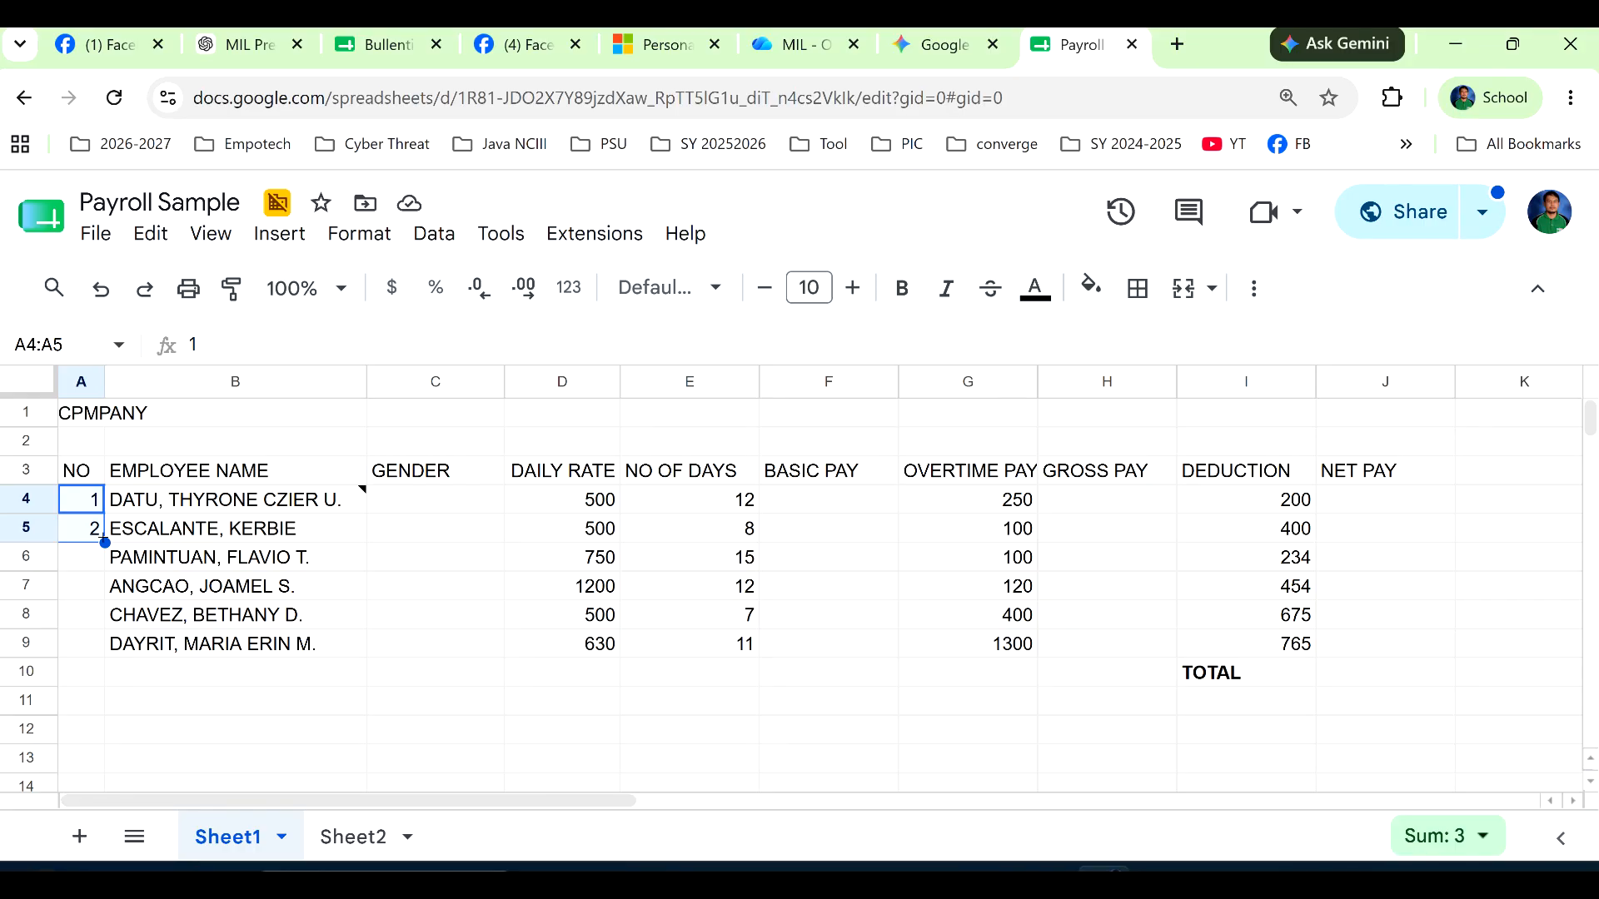
{"action": "left_click_drag", "start_coordinate": [103, 541], "coordinate": [100, 647]}
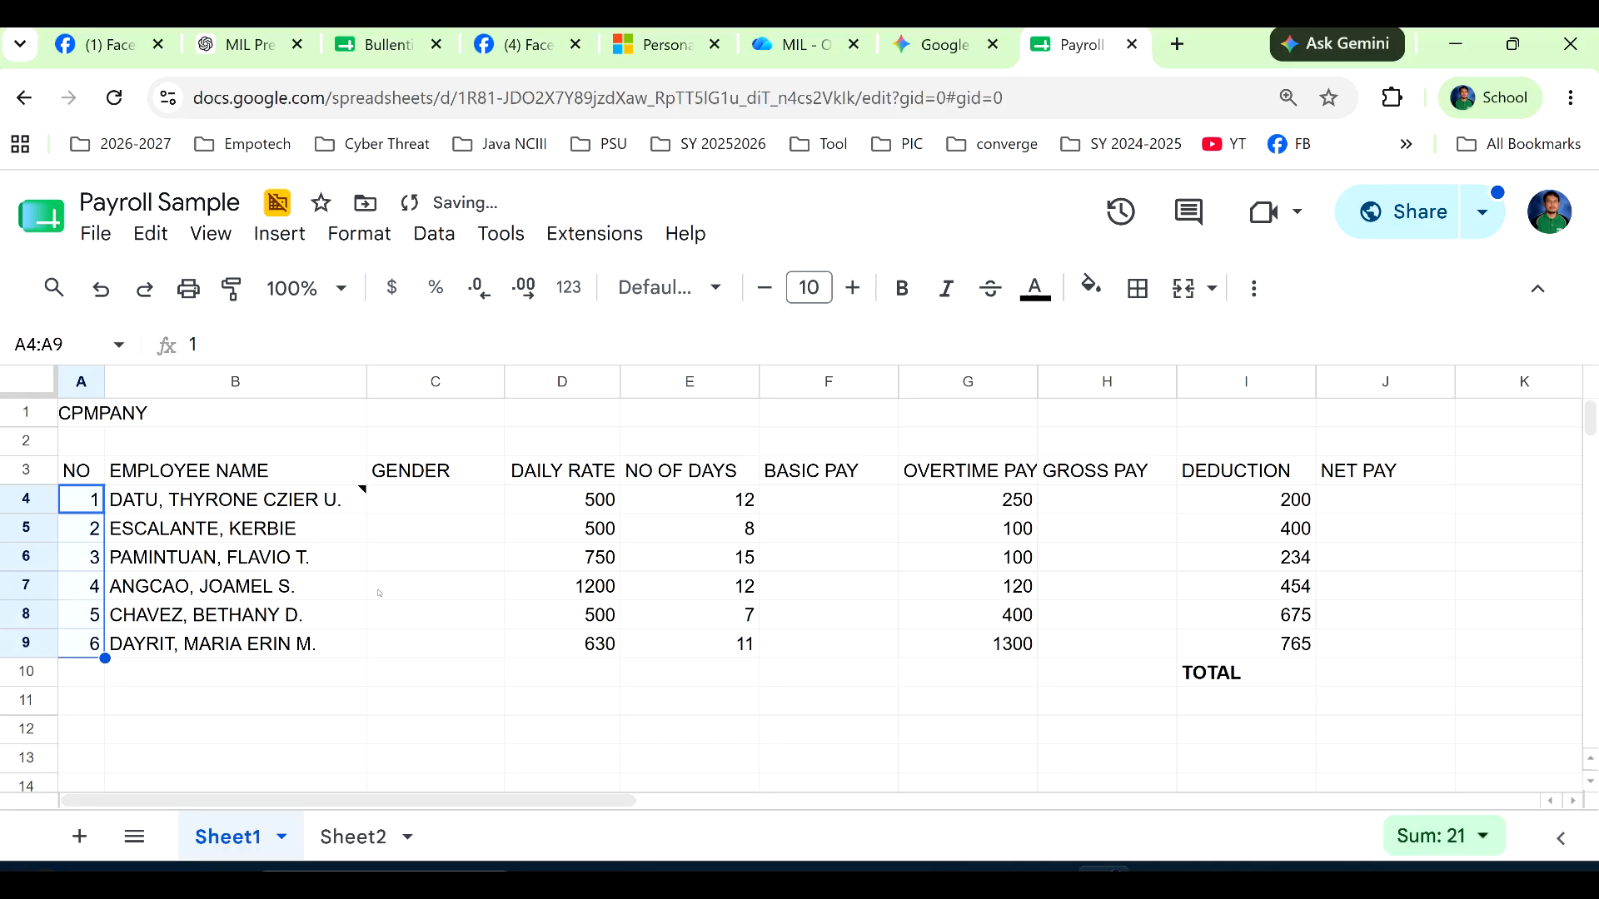
Add a data validation rule with Dropdown criteria to the GENDER cells C4:C9.
{"action": "left_click", "coordinate": [413, 498]}
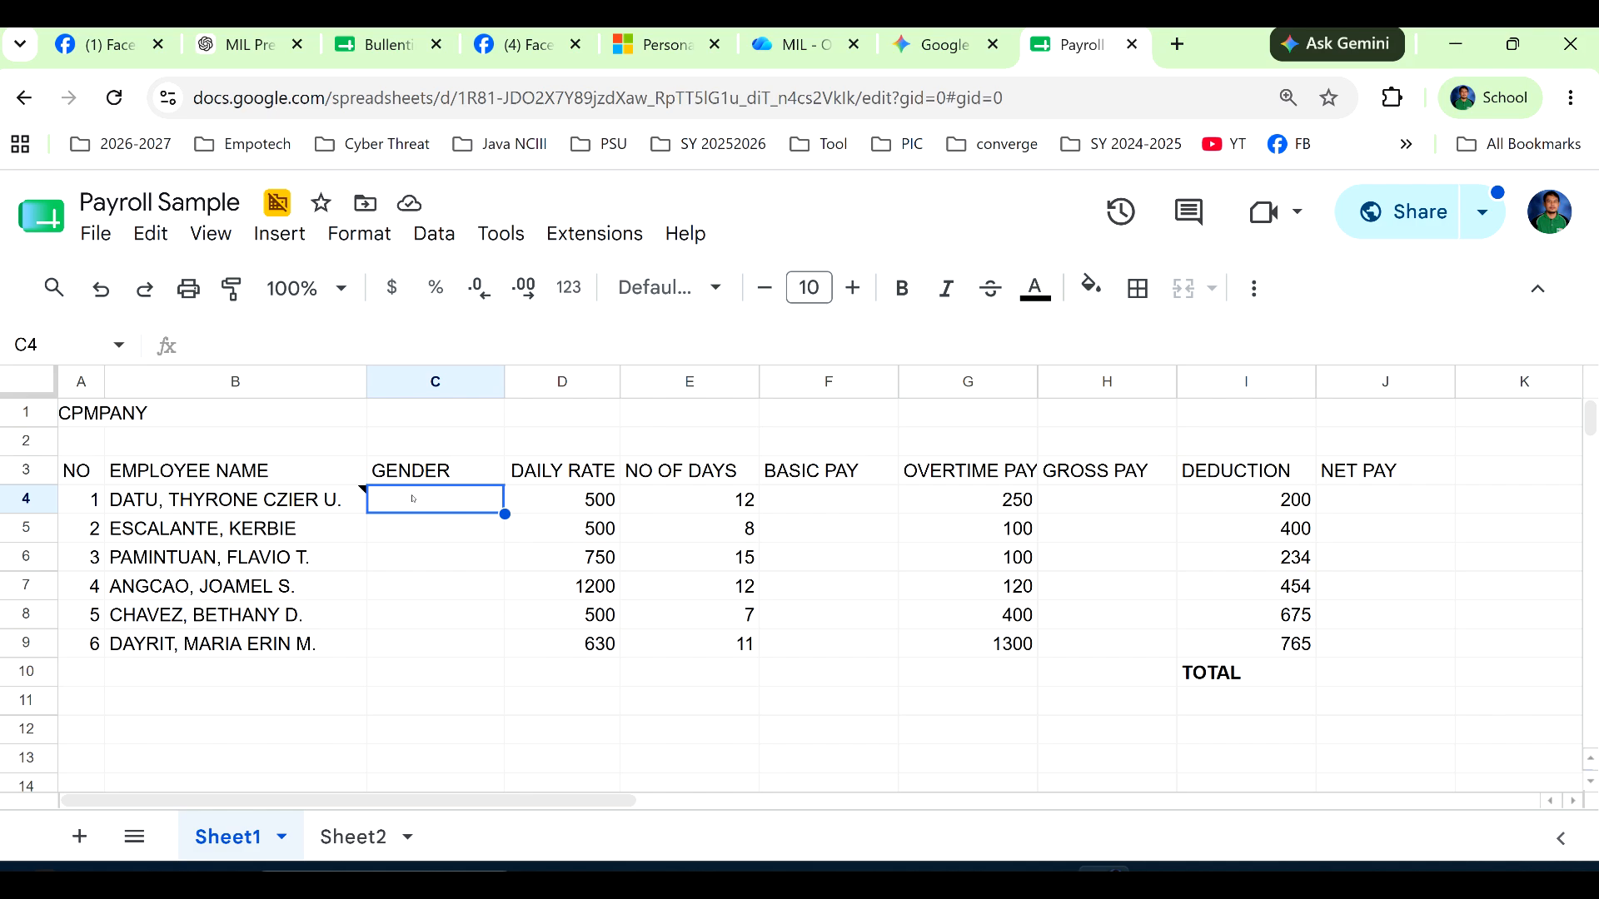
{"action": "left_click", "coordinate": [417, 531]}
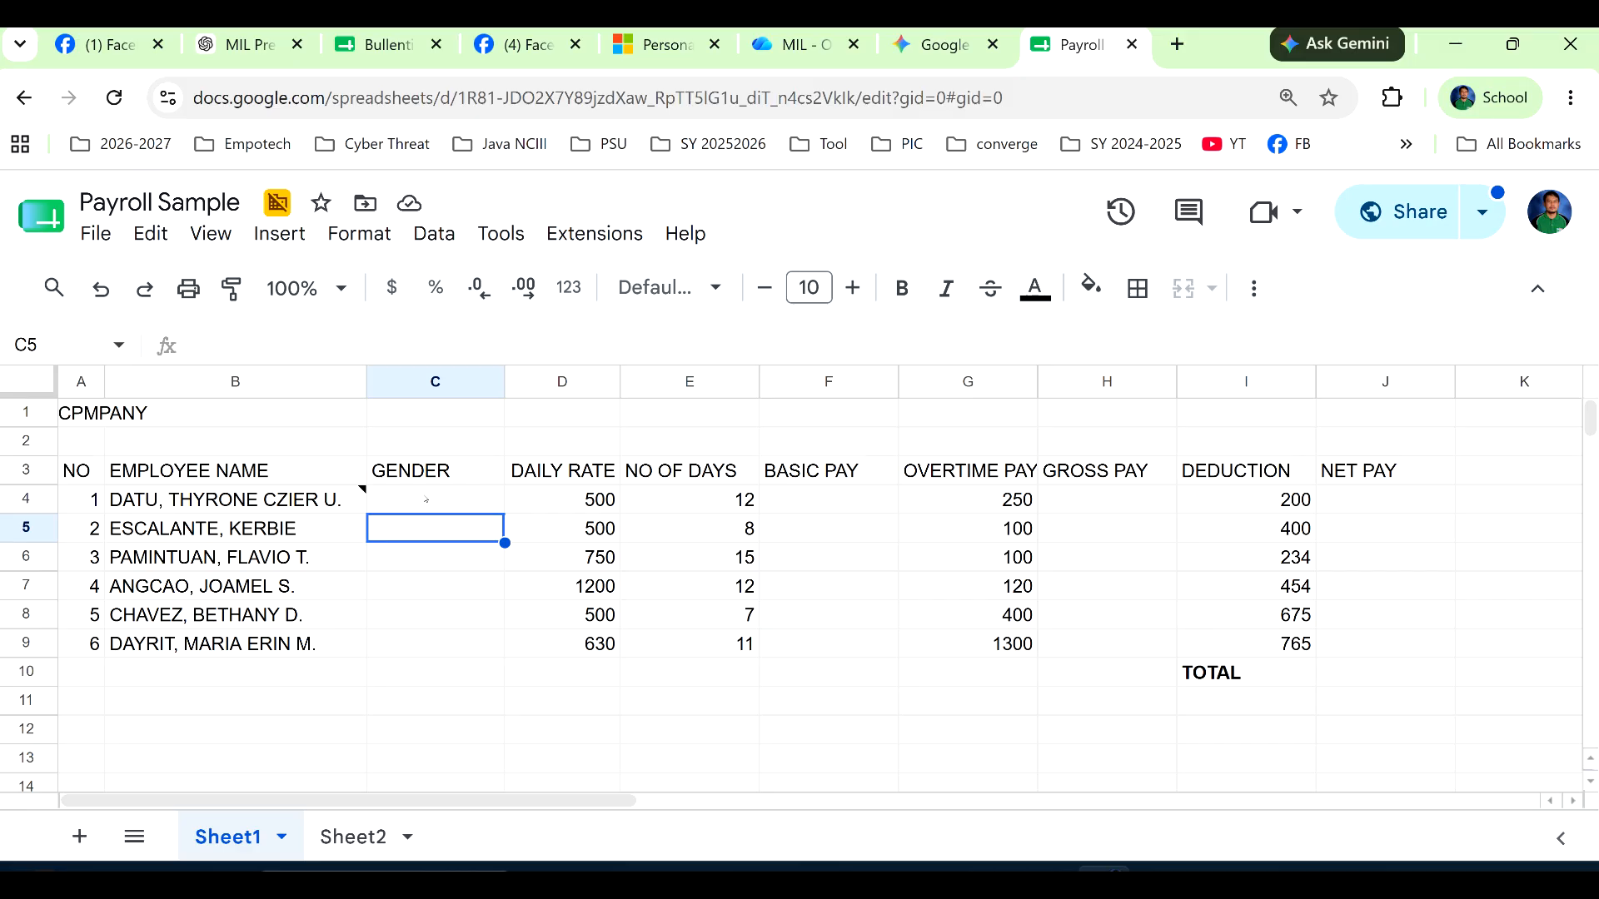
{"action": "left_click", "coordinate": [425, 499]}
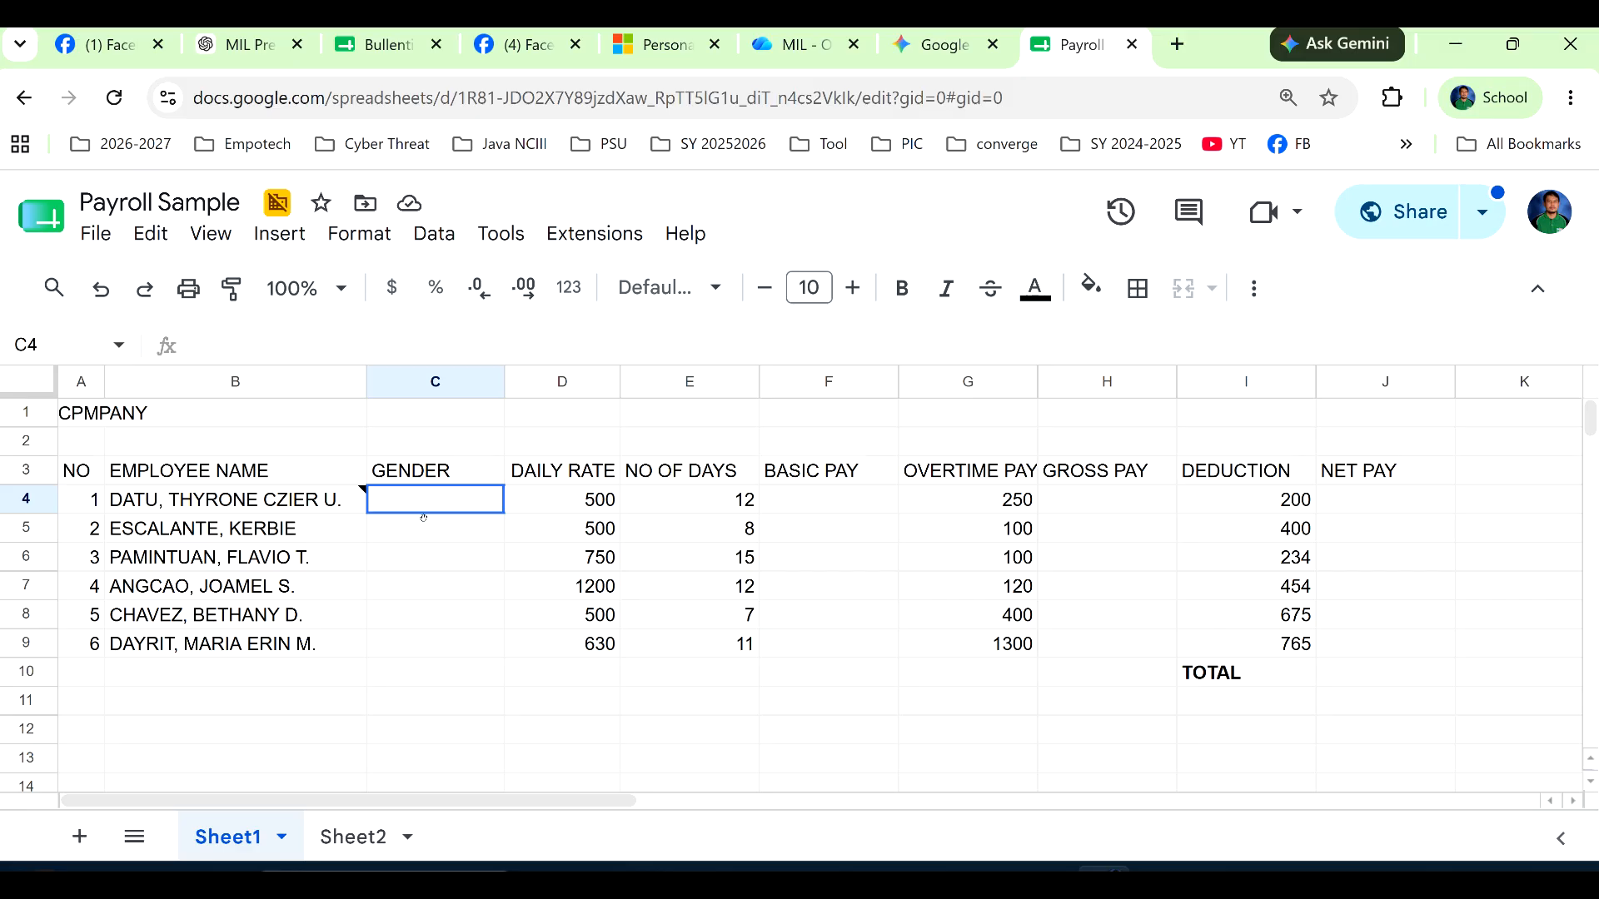
{"action": "left_click_drag", "start_coordinate": [423, 518], "coordinate": [397, 643]}
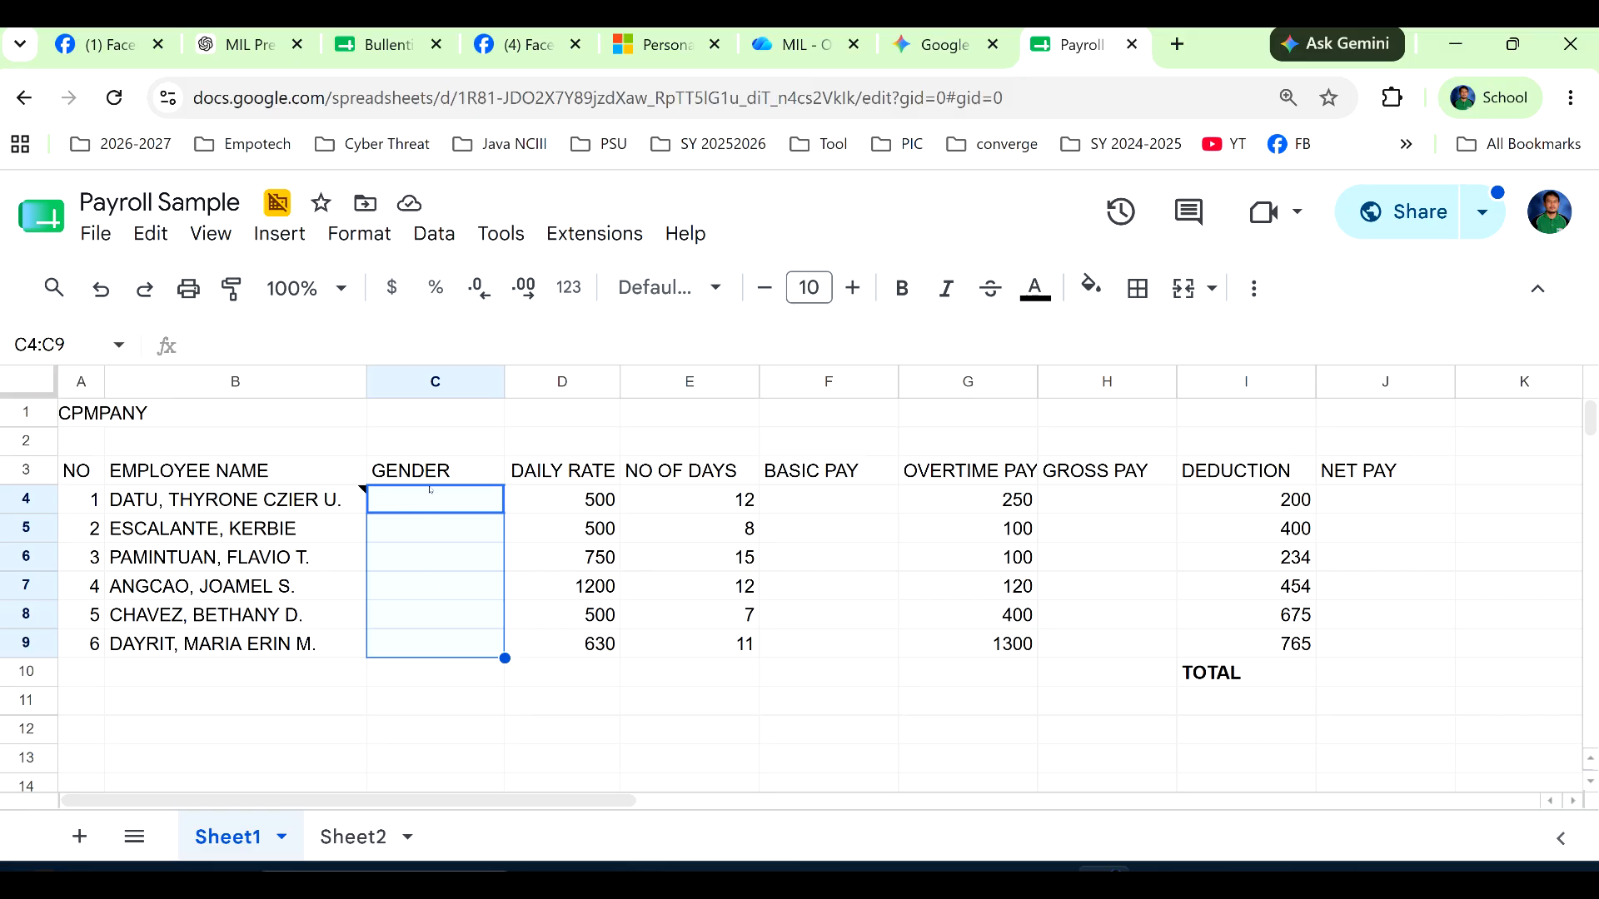
{"action": "left_click", "coordinate": [432, 237]}
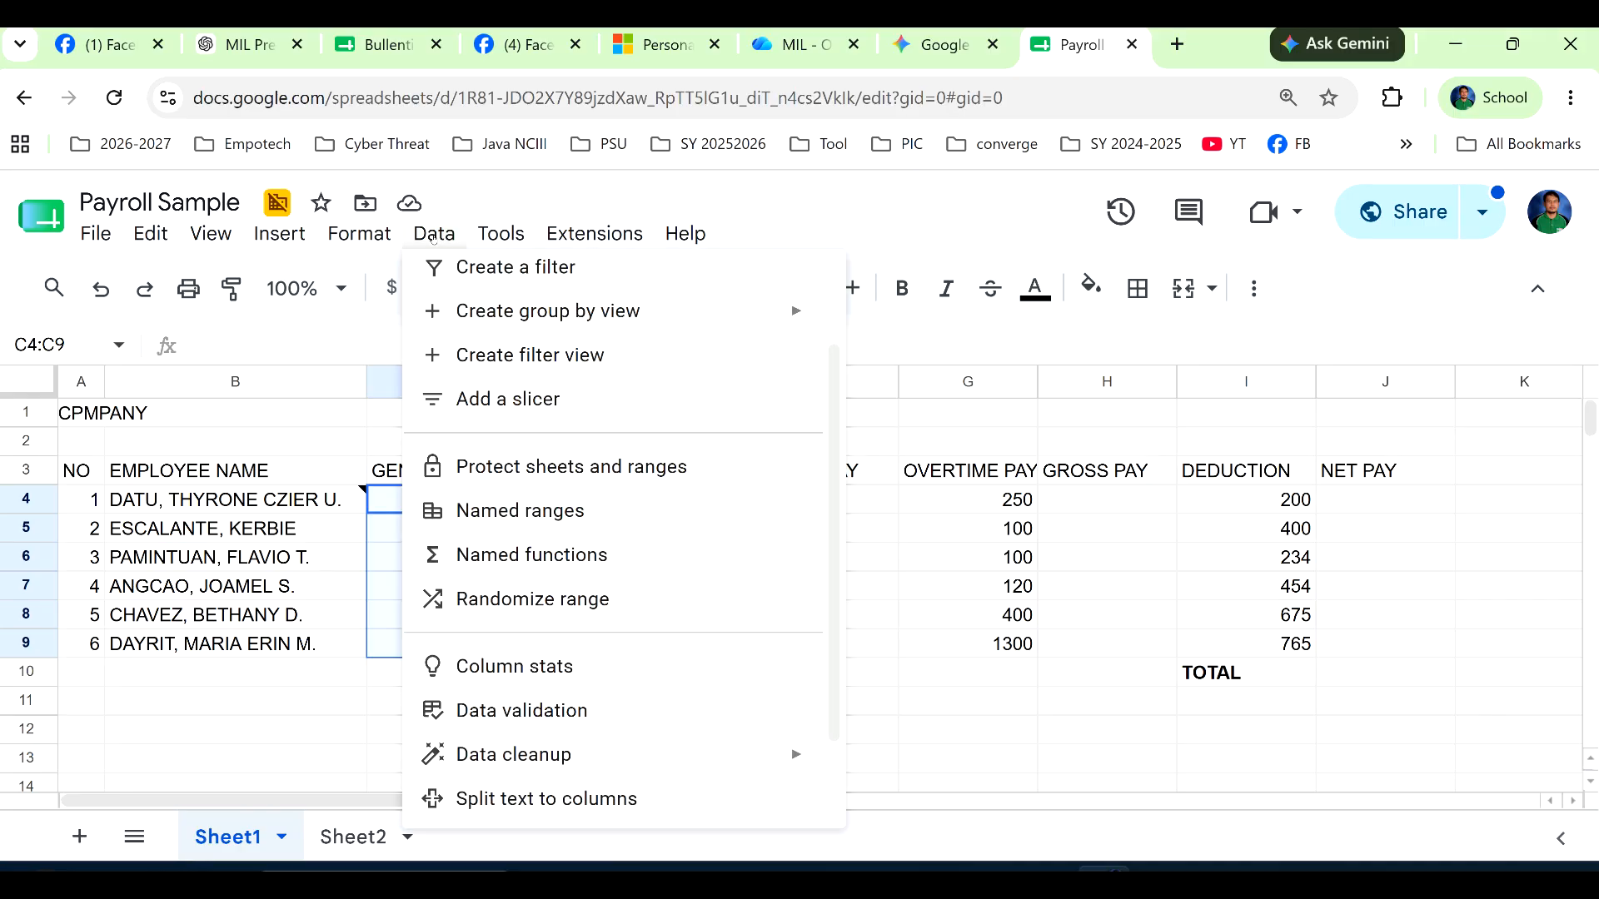
{"action": "left_click", "coordinate": [607, 708]}
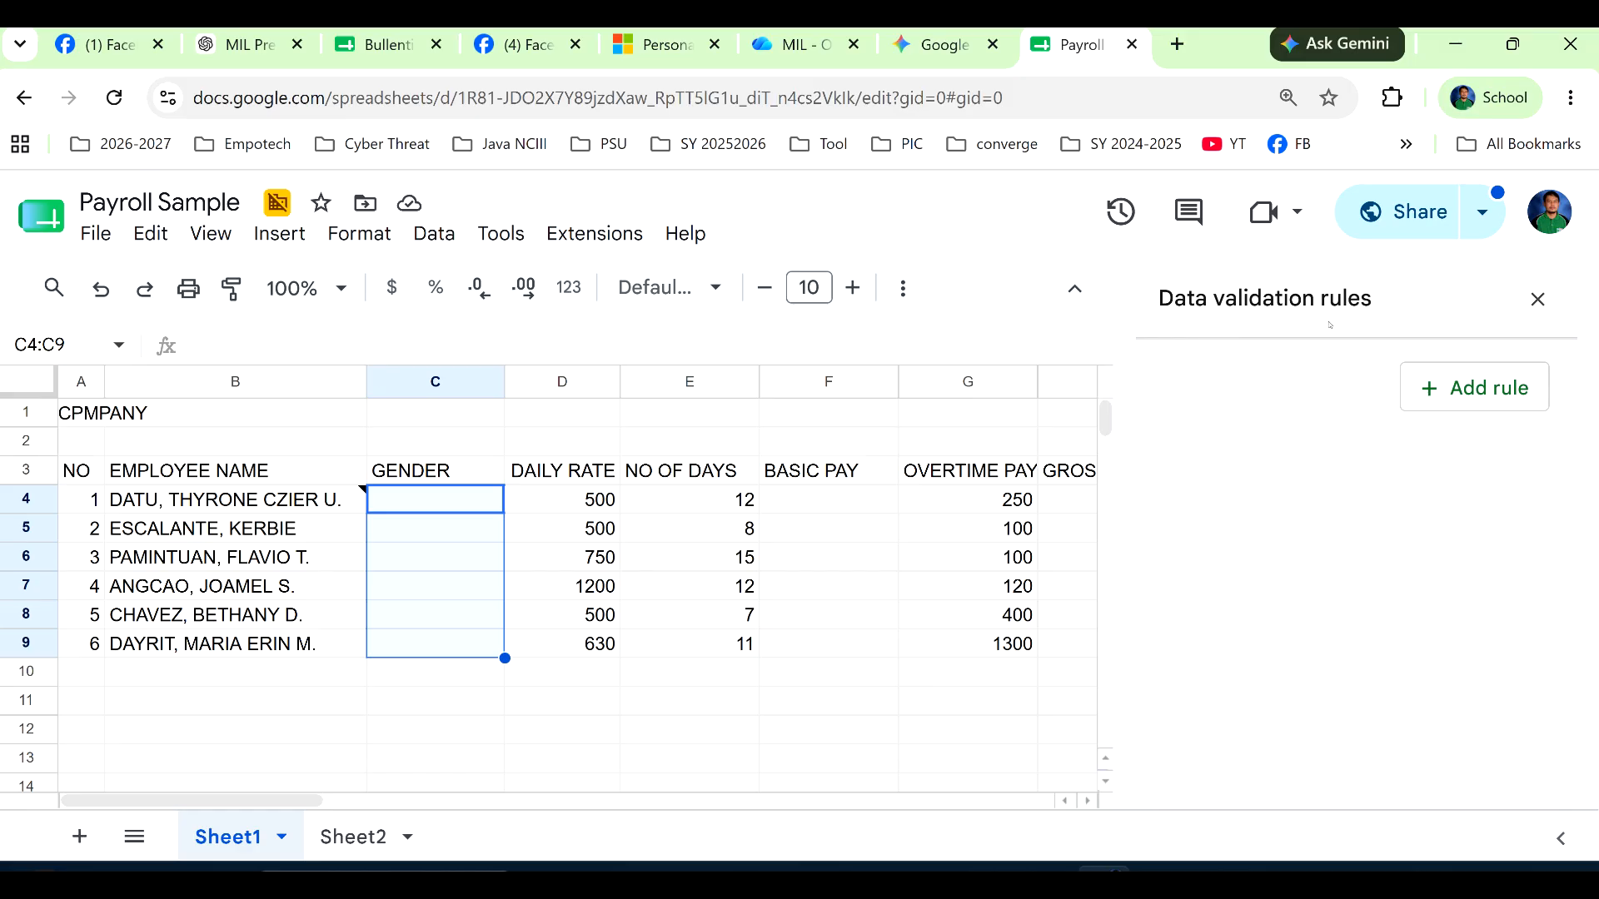
{"action": "left_click", "coordinate": [1459, 391]}
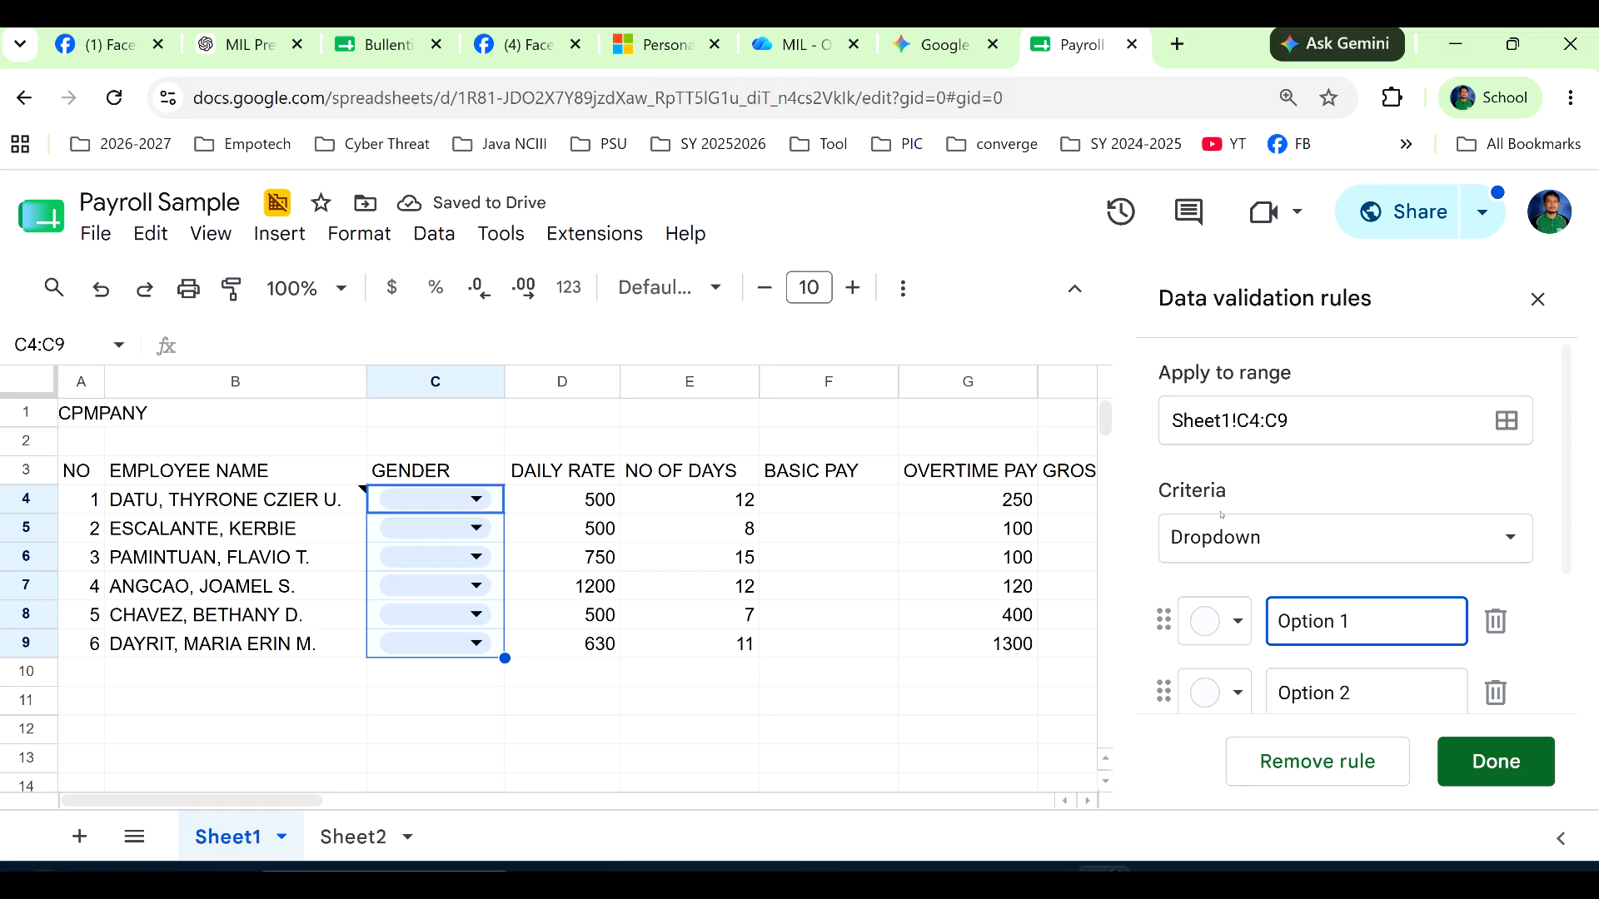
{"action": "left_click", "coordinate": [1272, 538]}
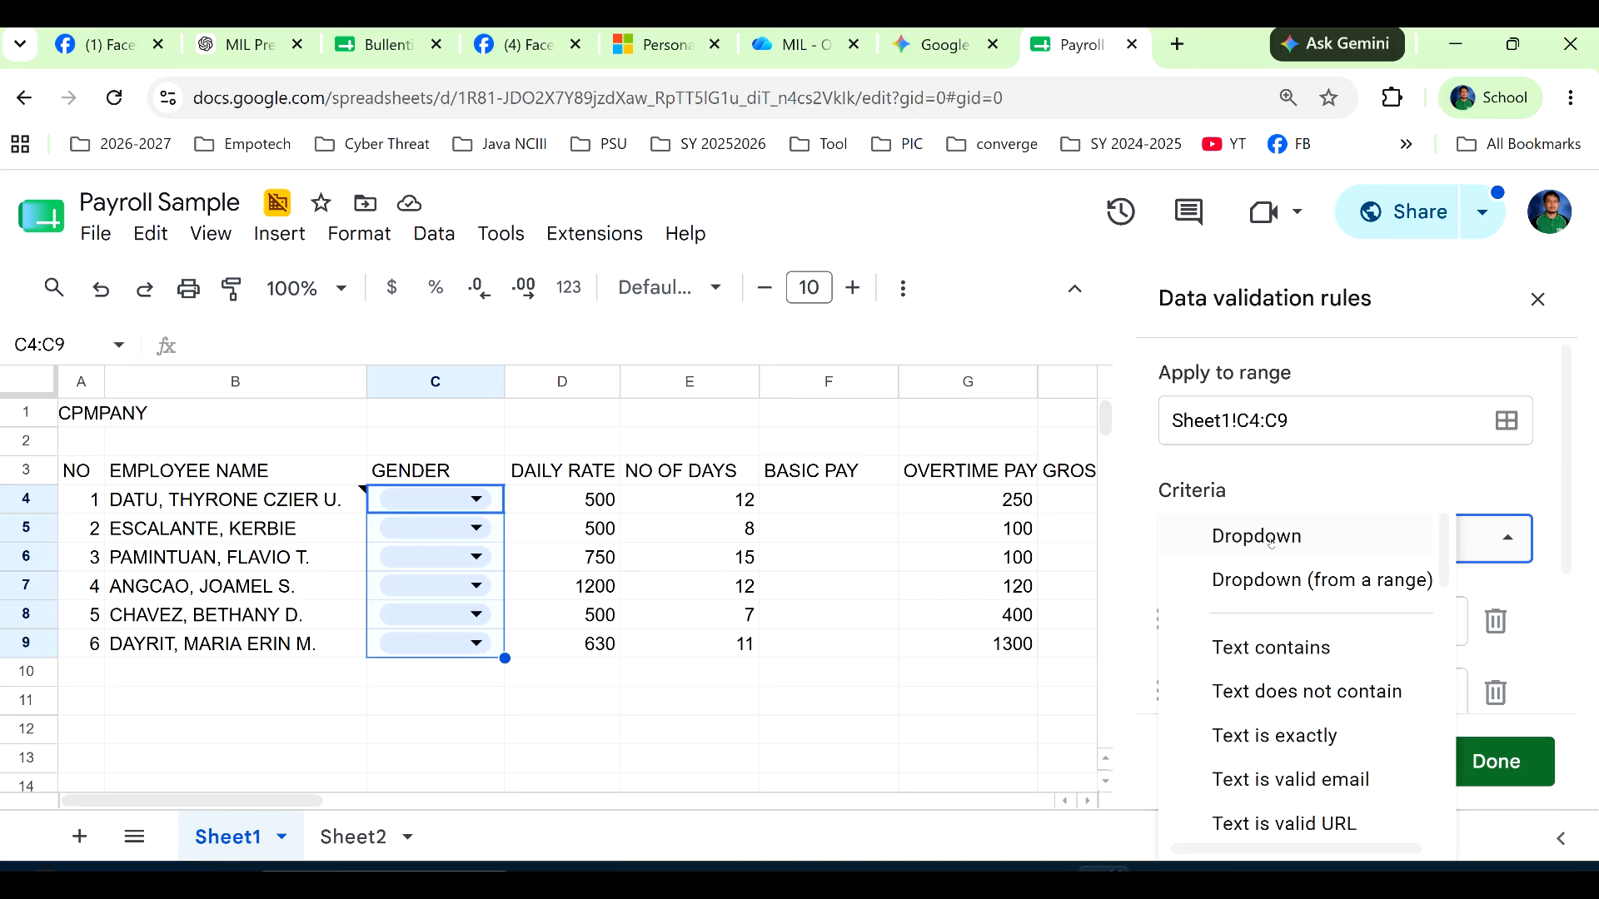
{"action": "left_click", "coordinate": [1271, 539]}
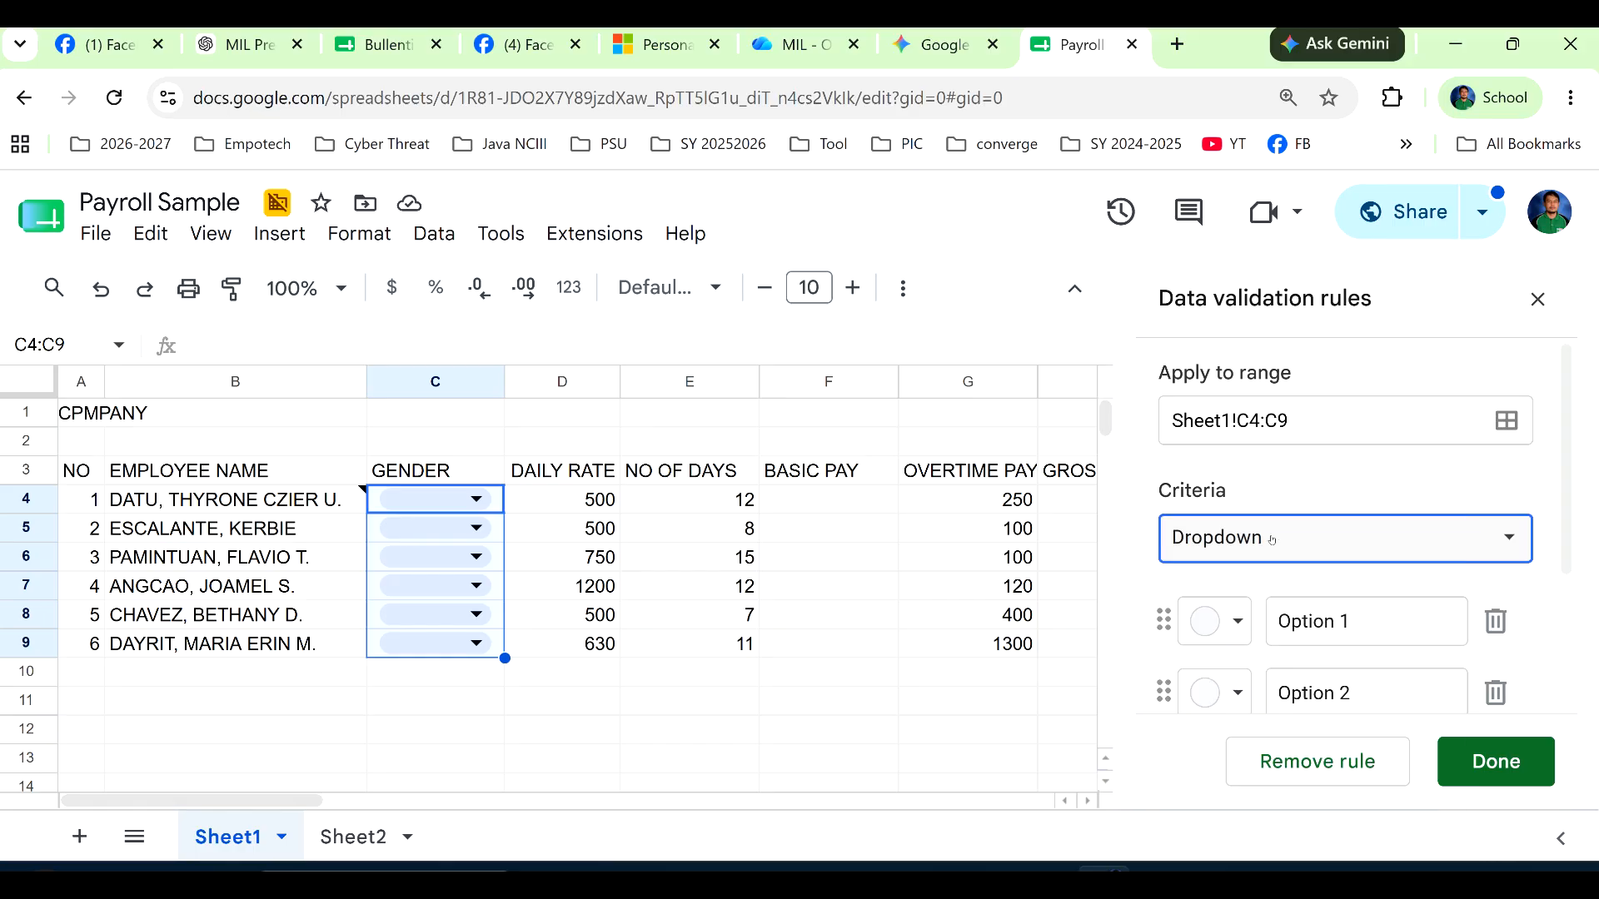
Name the two options of the gender dropdown Male and Female.
{"action": "left_click", "coordinate": [1268, 633]}
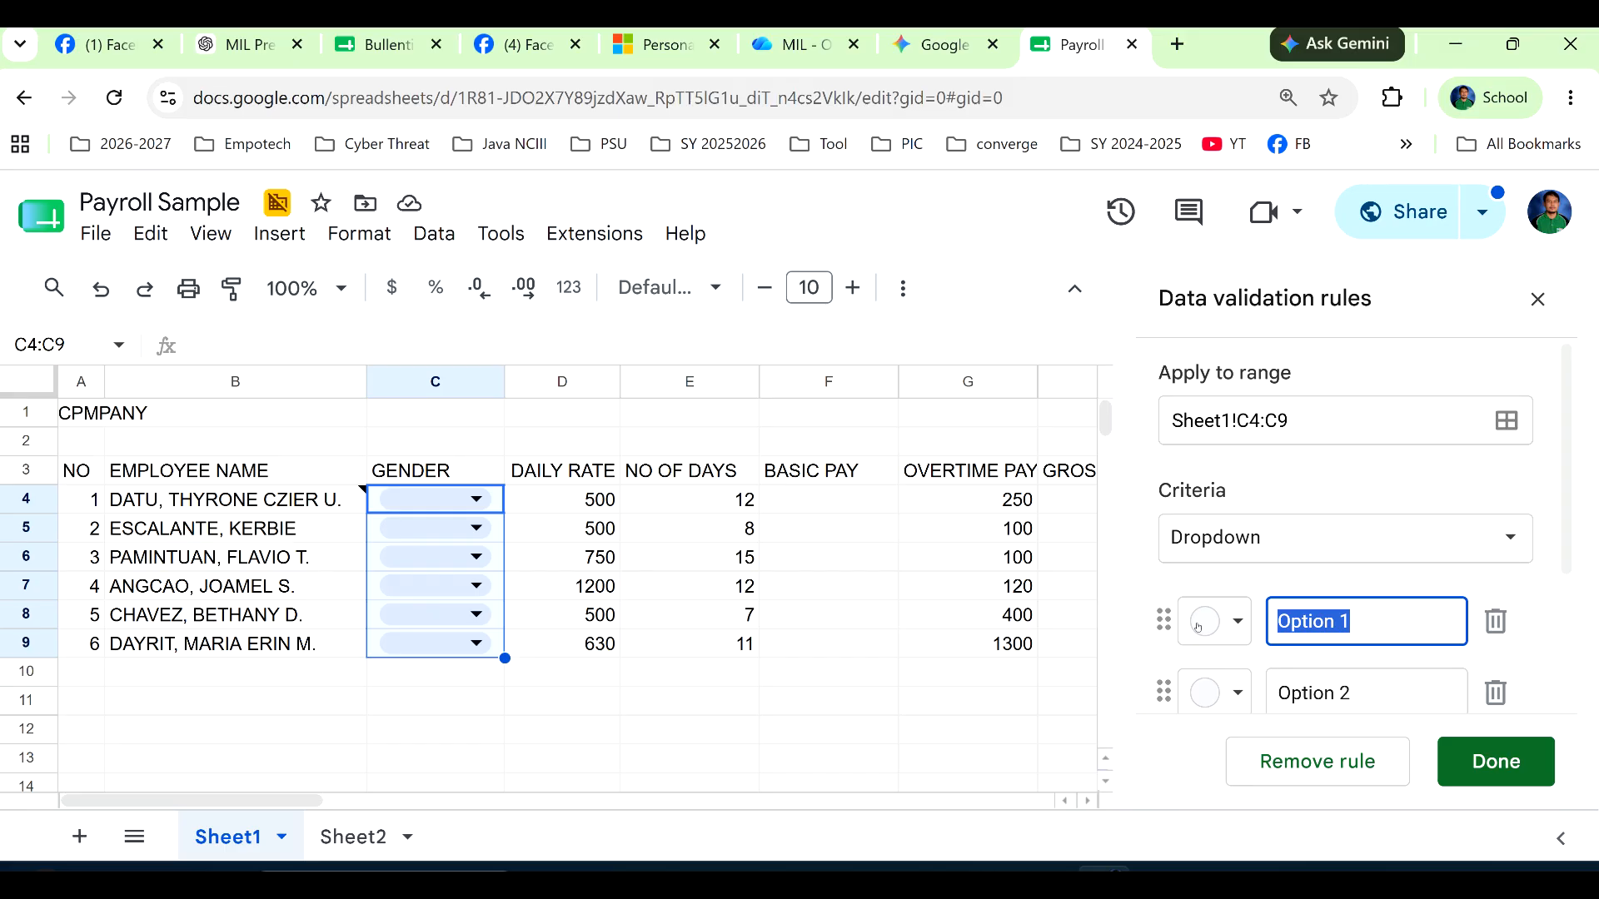
{"action": "type", "text": "m"}
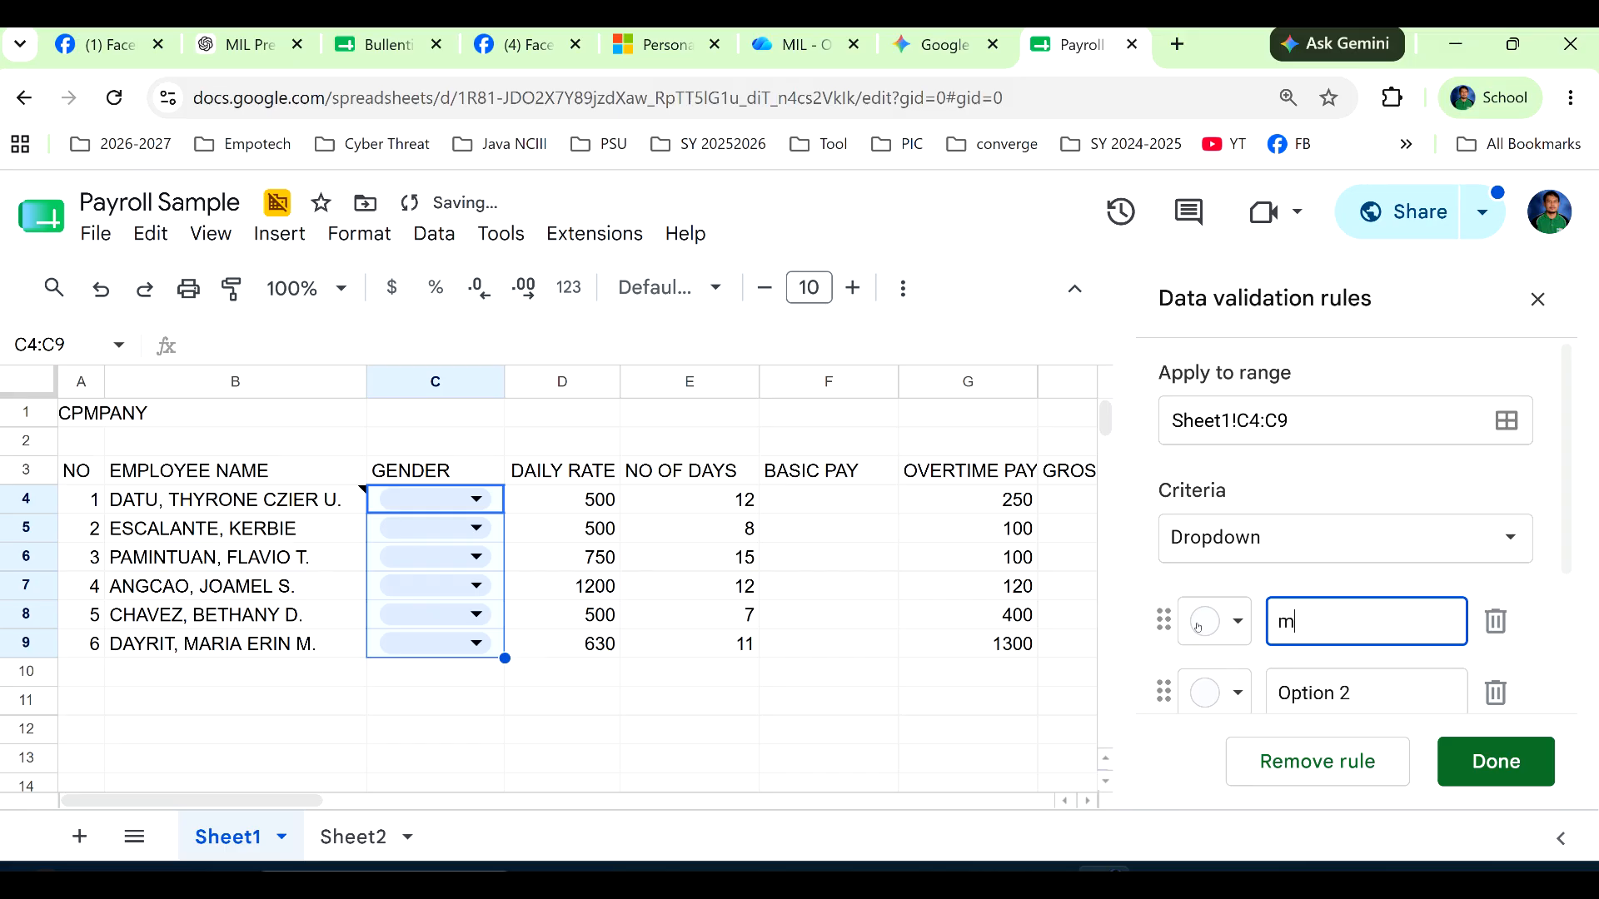
{"action": "key", "text": "BackSpace"}
{"action": "type", "text": "Male"}
{"action": "left_click", "coordinate": [1348, 714]}
{"action": "type", "text": "Fm"}
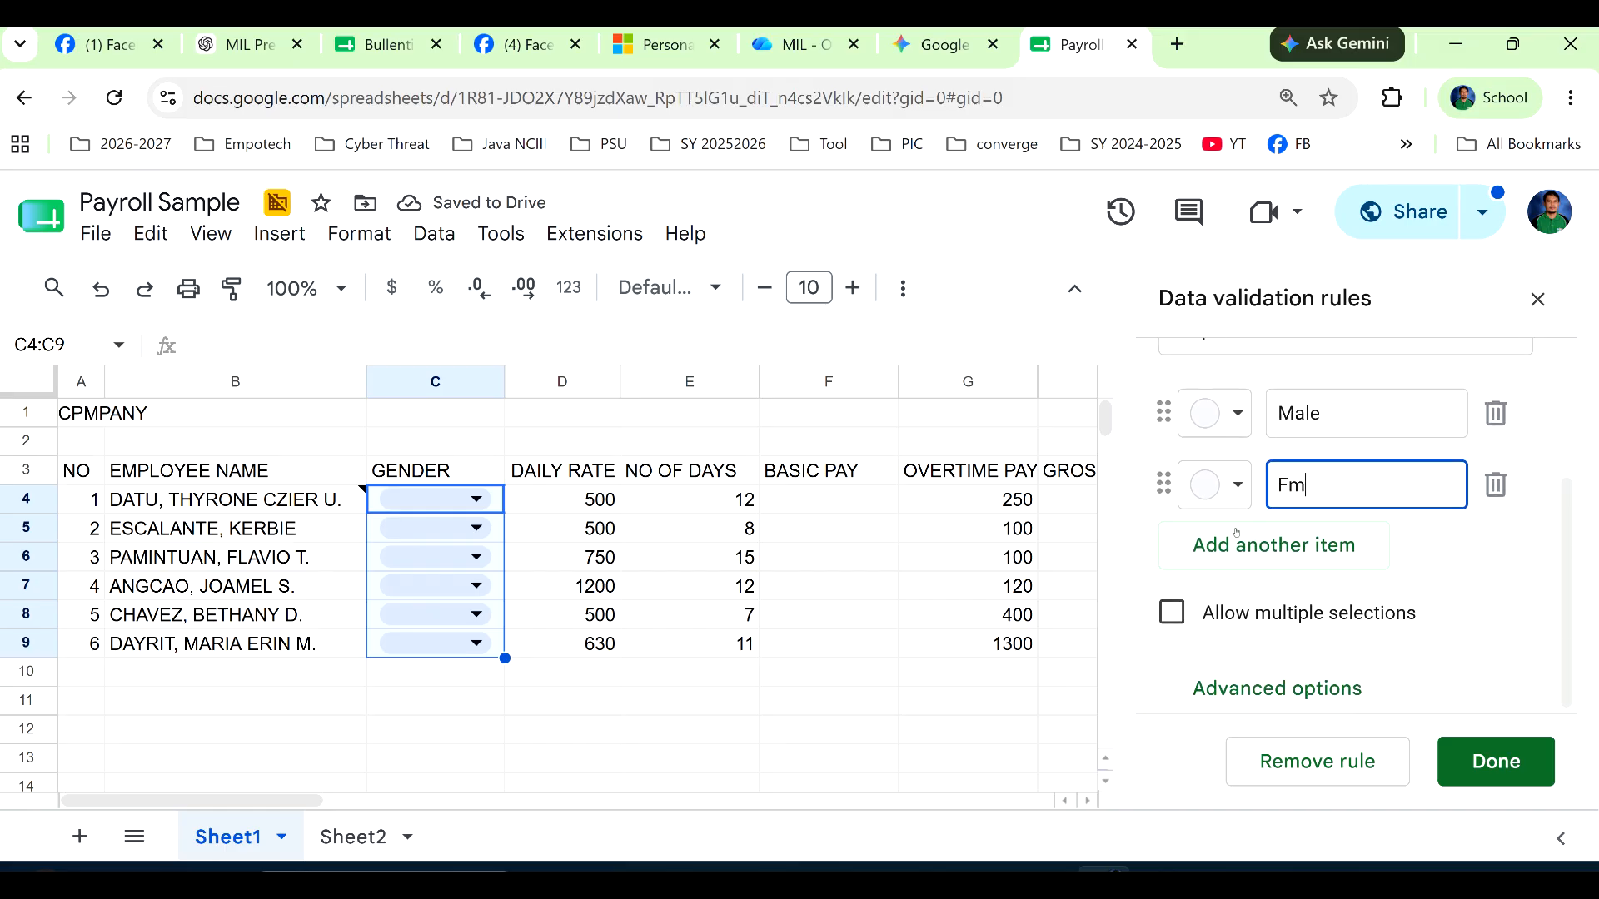
{"action": "type", "text": "eale"}
{"action": "key", "text": "BackSpace"}
{"action": "key", "text": "BackSpace"}
{"action": "key", "text": "BackSpace"}
{"action": "key", "text": "BackSpace"}
{"action": "key", "text": "BackSpace"}
{"action": "type", "text": "emale"}
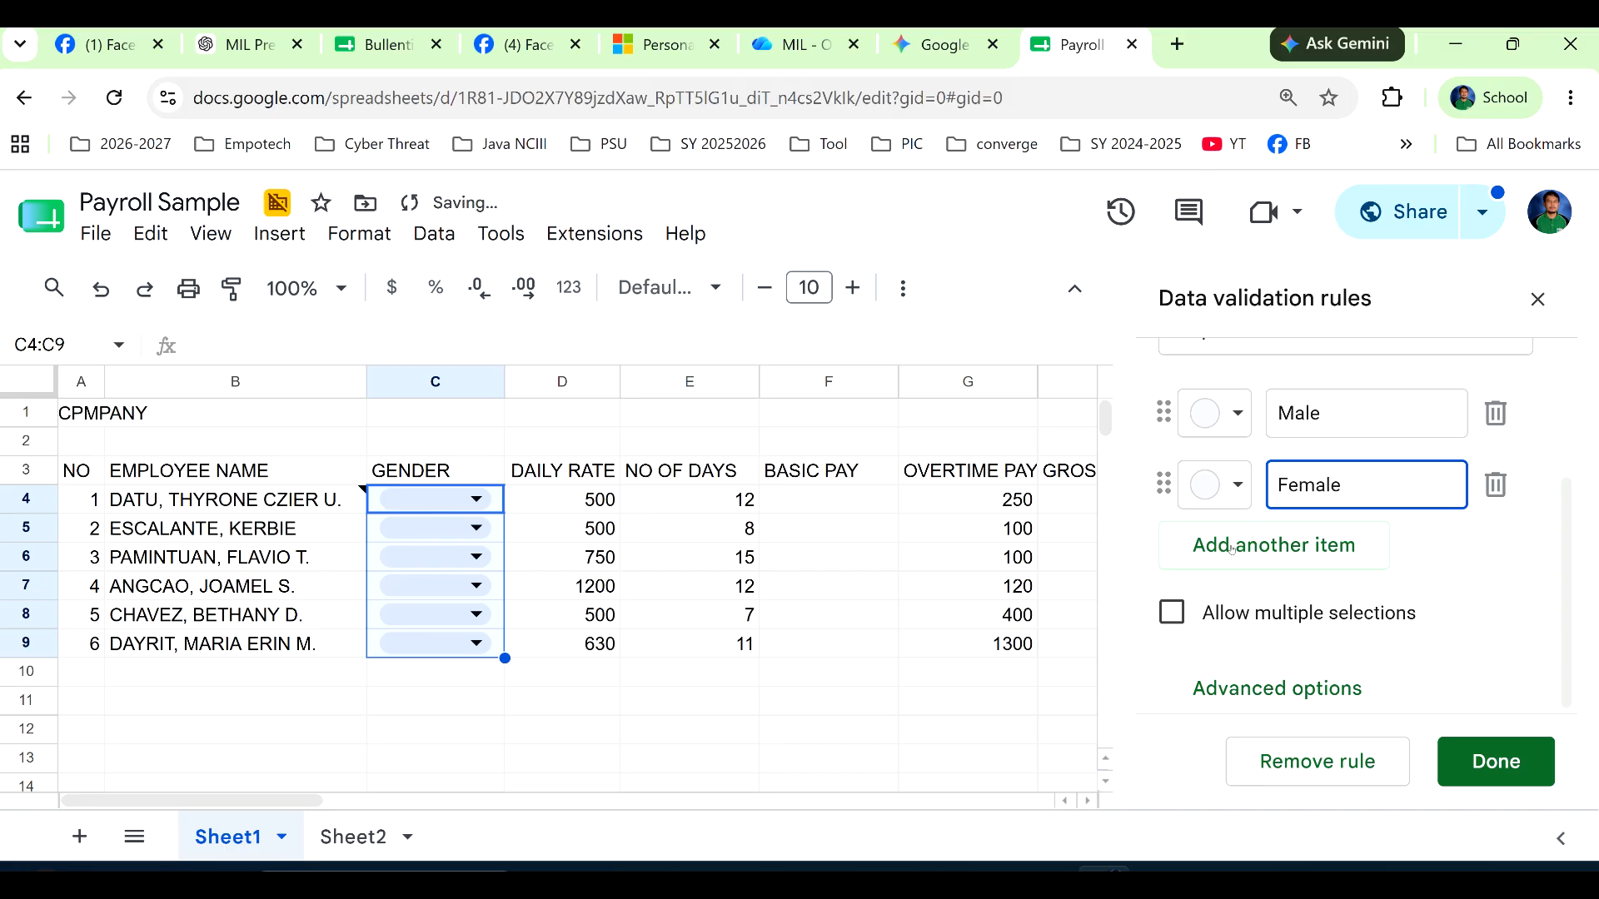
Color the Male option dark blue and the Female option dark purple, and save the rule.
{"action": "scroll", "coordinate": [1232, 457], "scroll_direction": "up", "scroll_amount": 2}
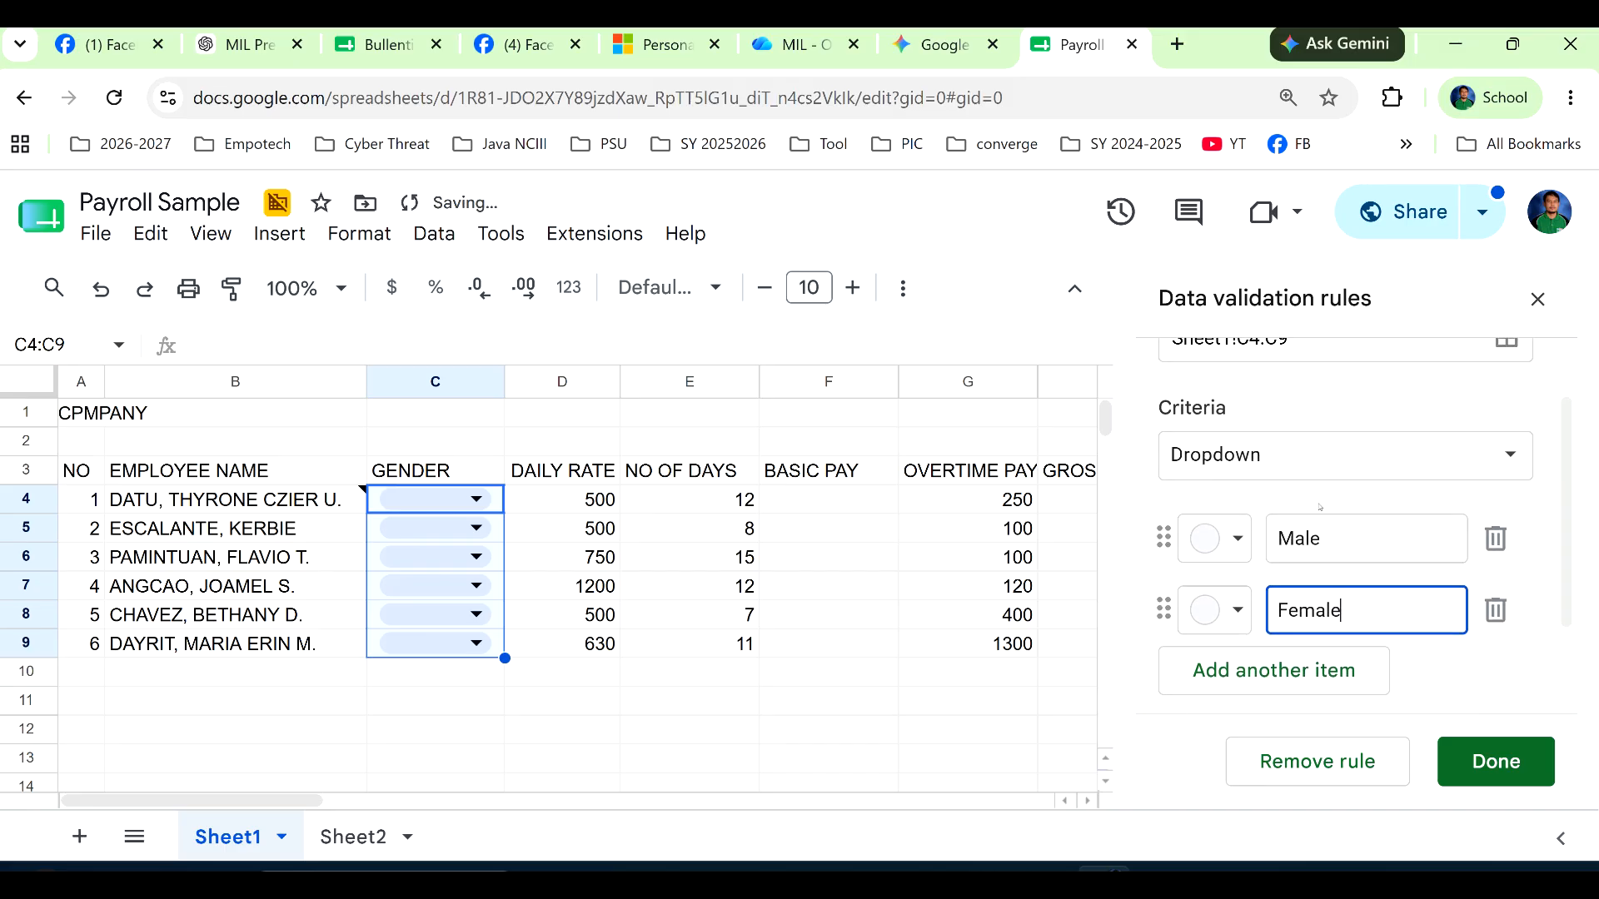
{"action": "left_click", "coordinate": [1249, 541]}
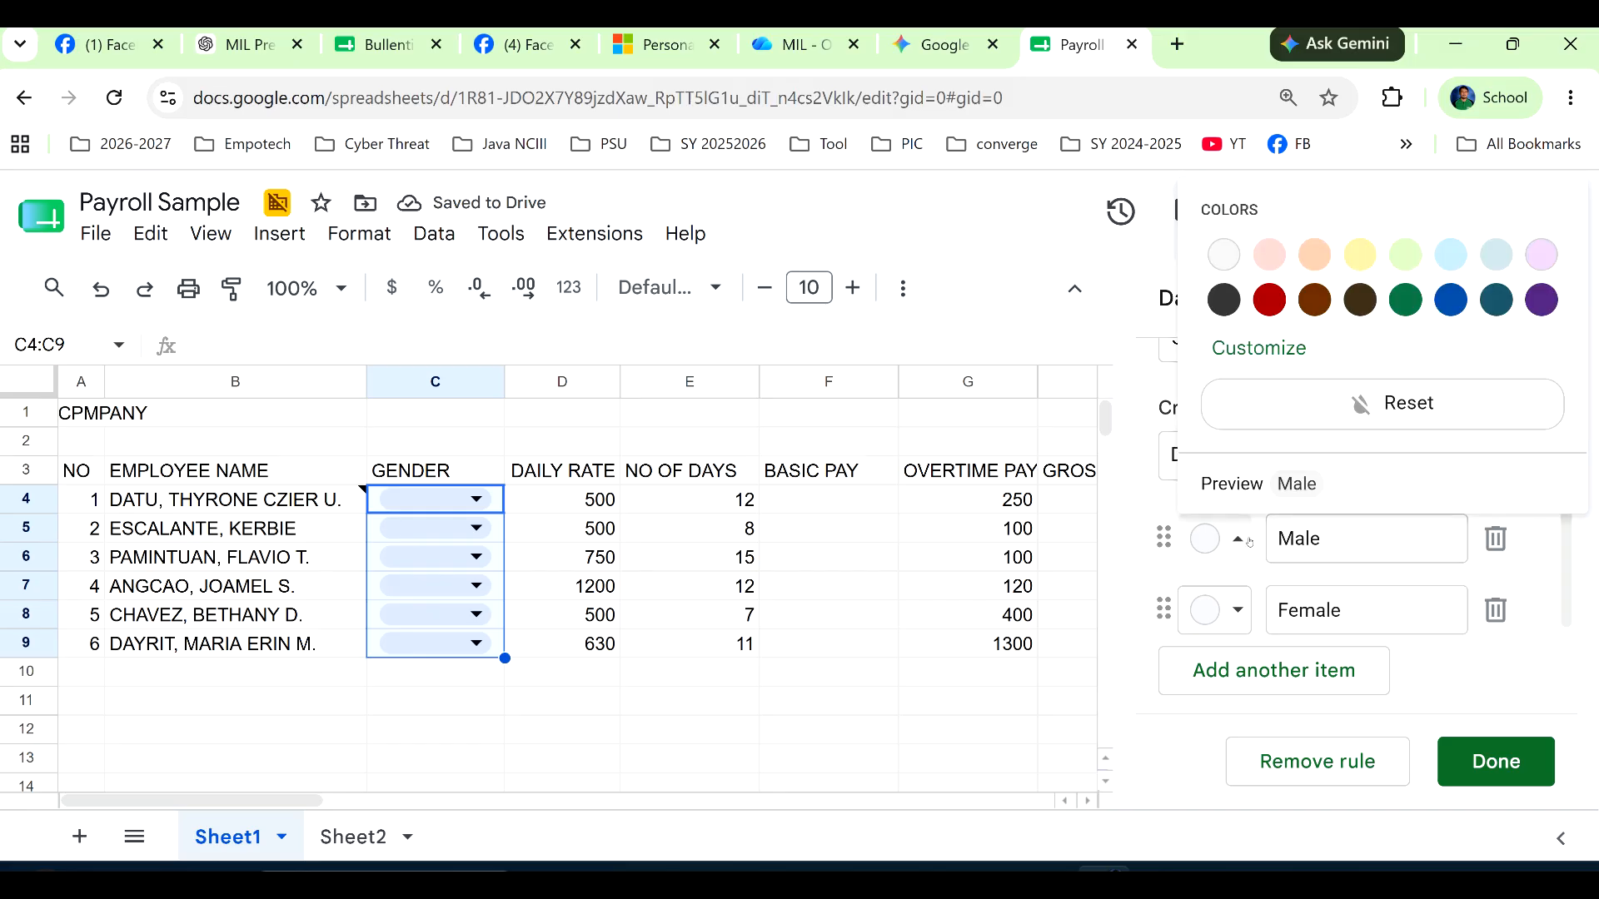
{"action": "left_click", "coordinate": [1450, 300]}
{"action": "left_click", "coordinate": [1249, 608]}
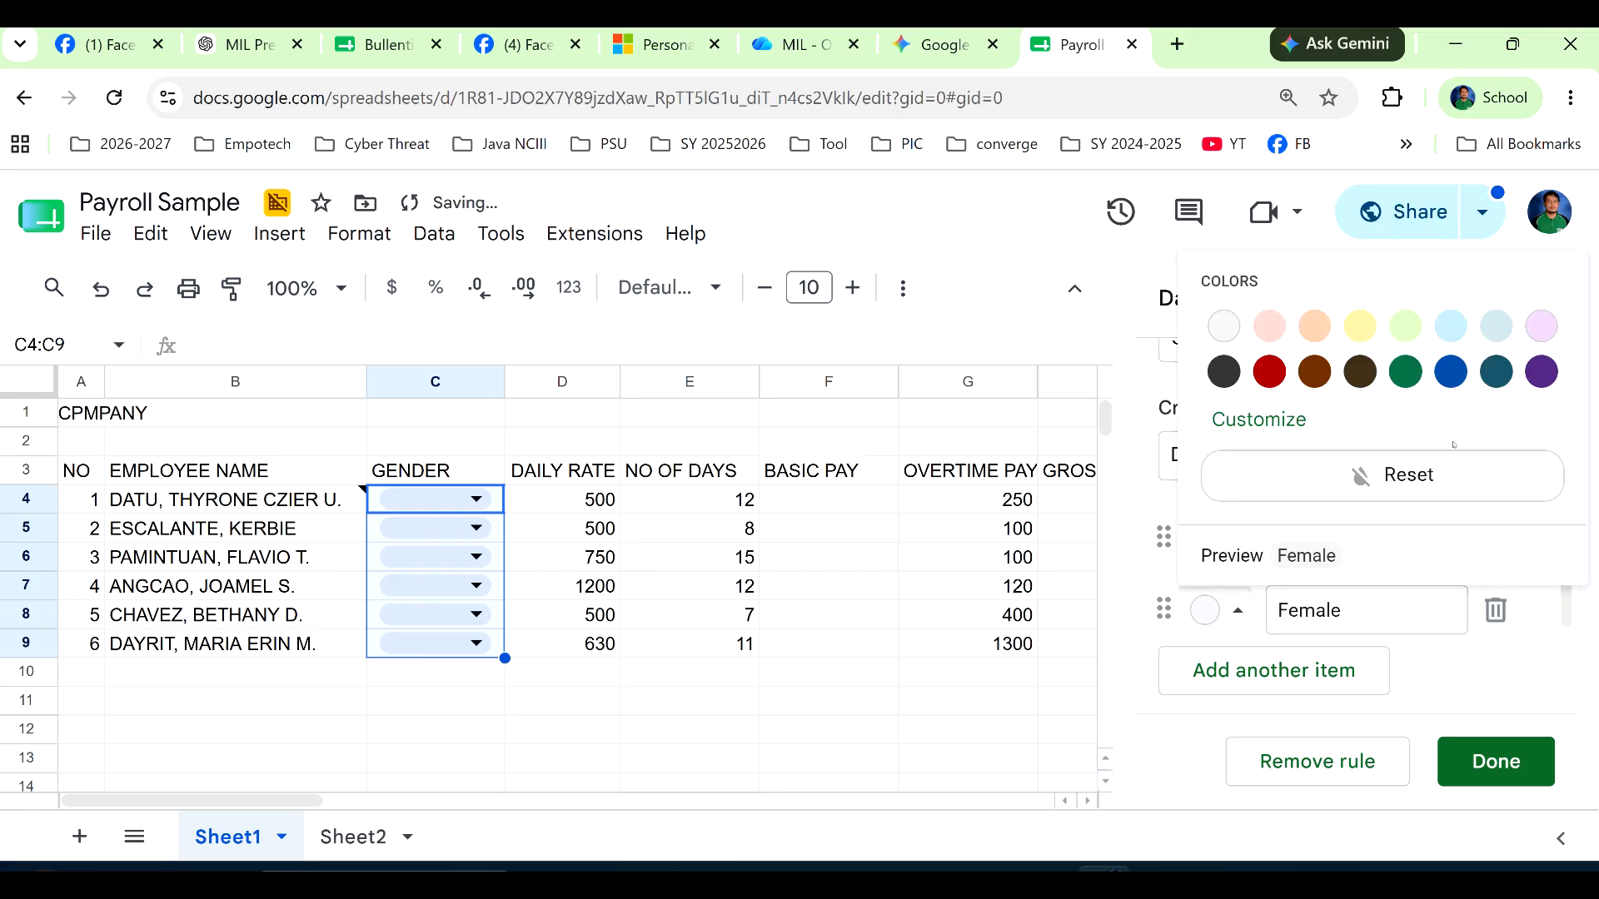
{"action": "left_click", "coordinate": [1536, 374]}
{"action": "scroll", "coordinate": [1408, 671], "scroll_direction": "down", "scroll_amount": 3}
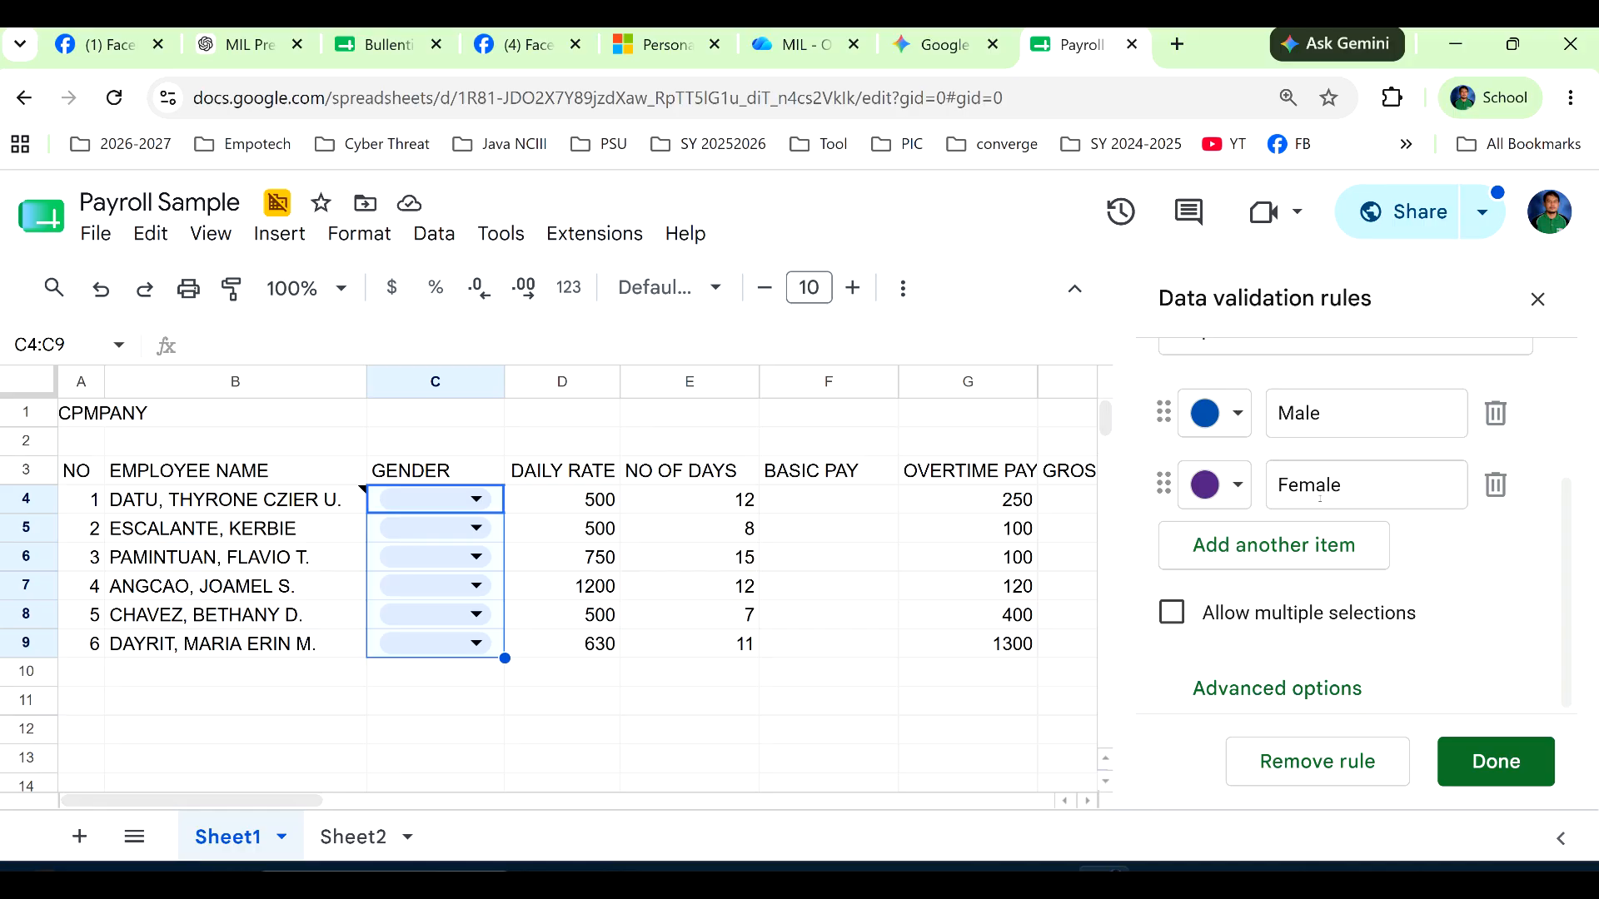
{"action": "left_click", "coordinate": [1479, 761]}
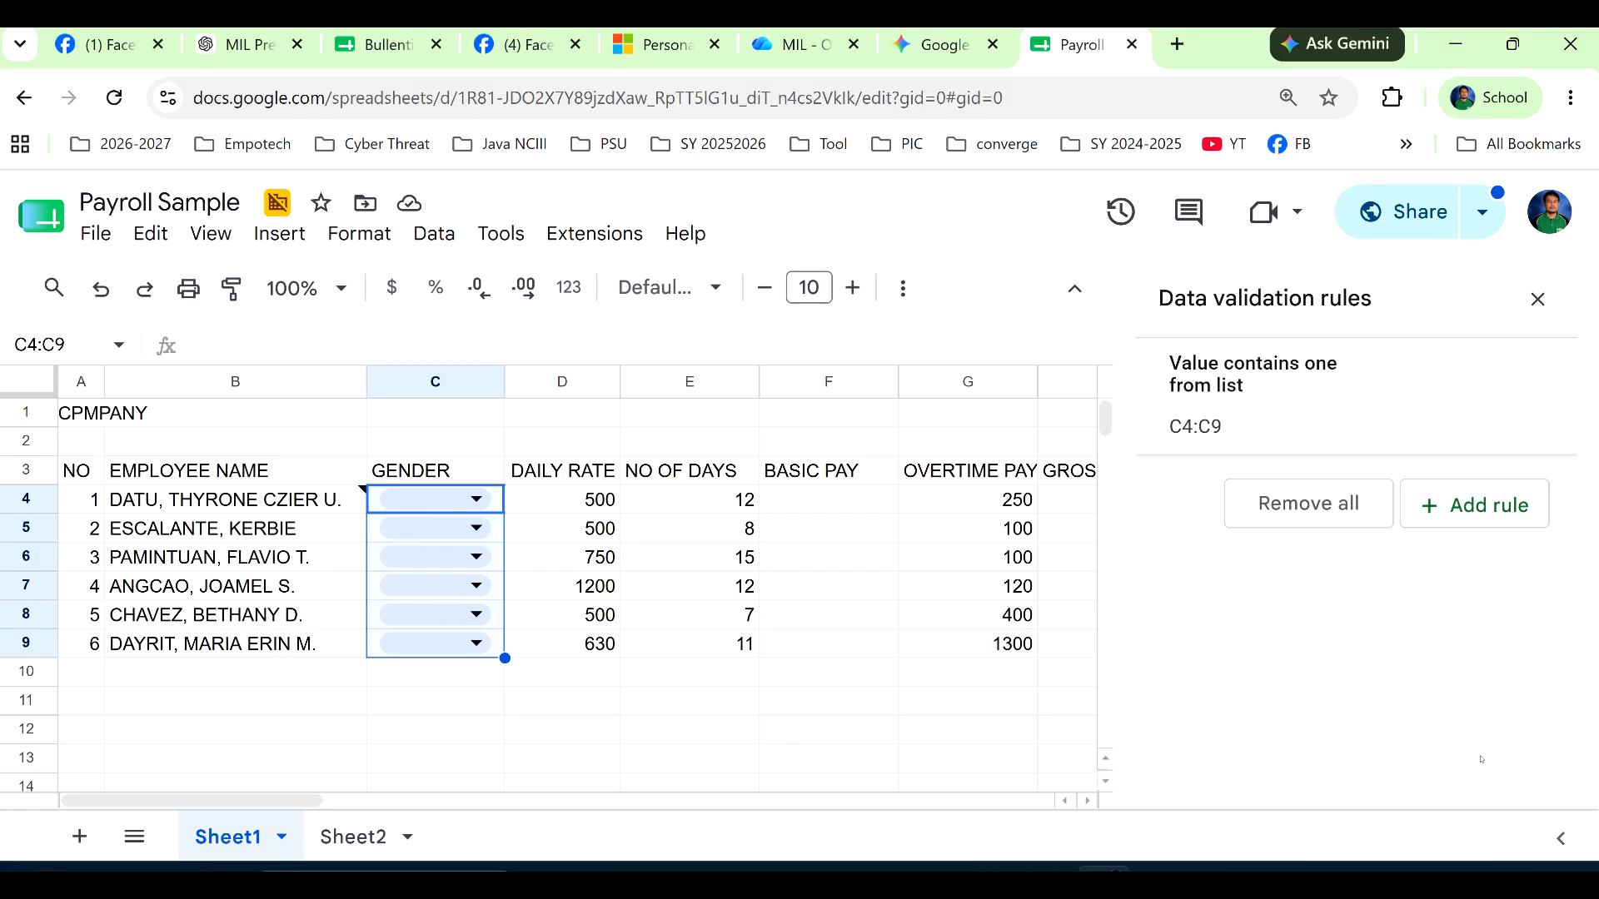
Set the gender to Male for the first three employees in C4:C6.
{"action": "left_click", "coordinate": [476, 499]}
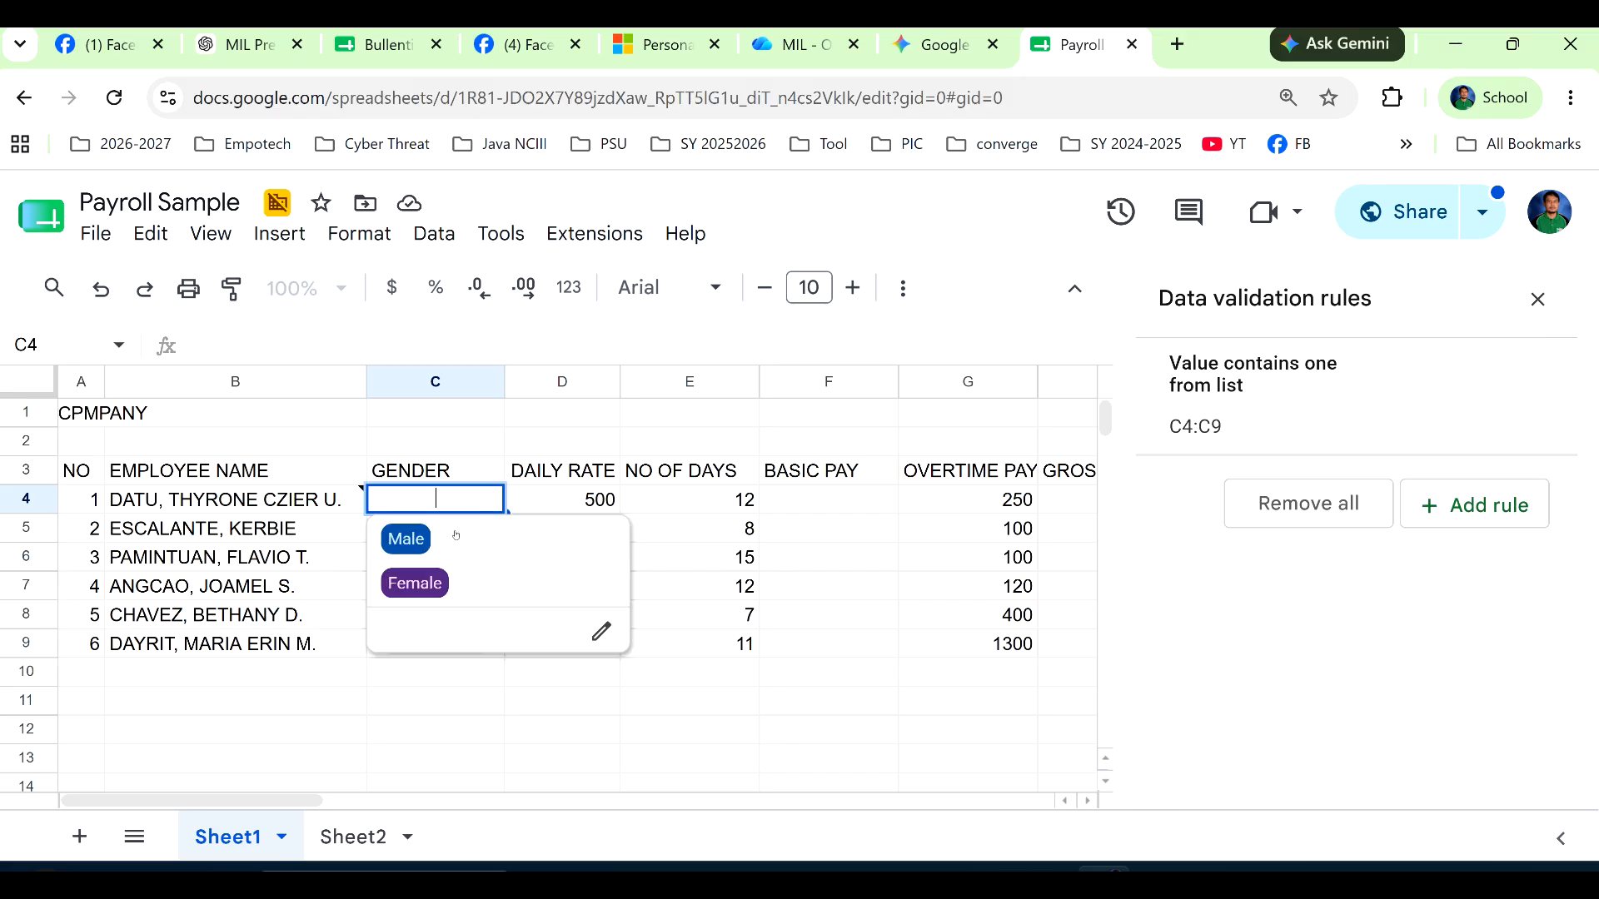
{"action": "left_click", "coordinate": [485, 541]}
{"action": "left_click", "coordinate": [476, 528]}
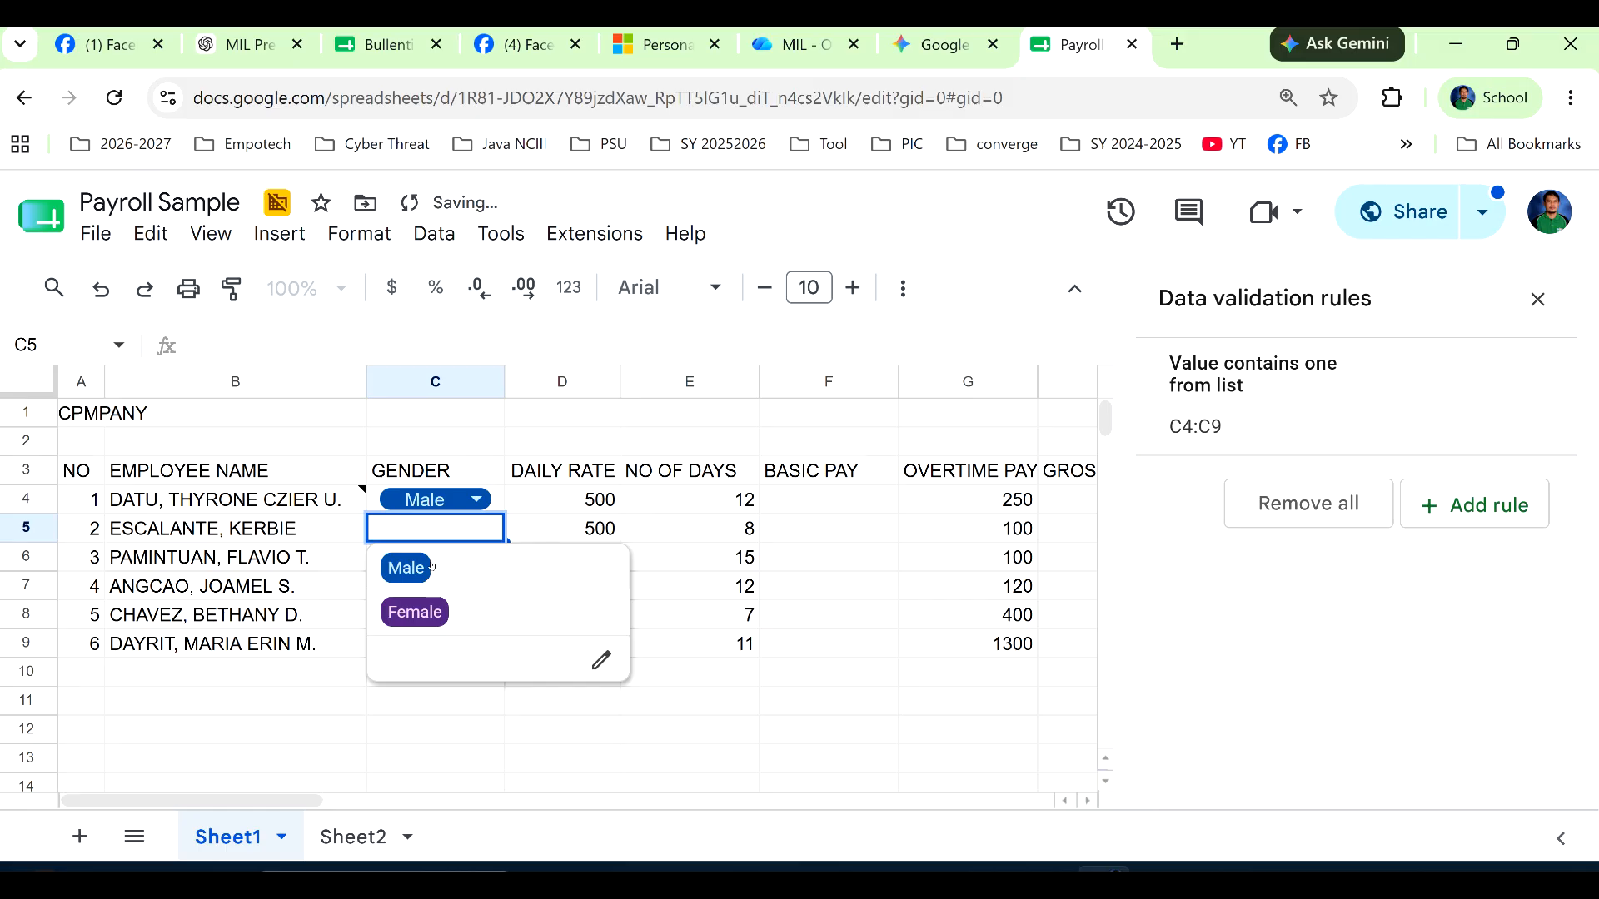
{"action": "left_click", "coordinate": [404, 564]}
{"action": "left_click", "coordinate": [476, 556]}
{"action": "left_click", "coordinate": [418, 594]}
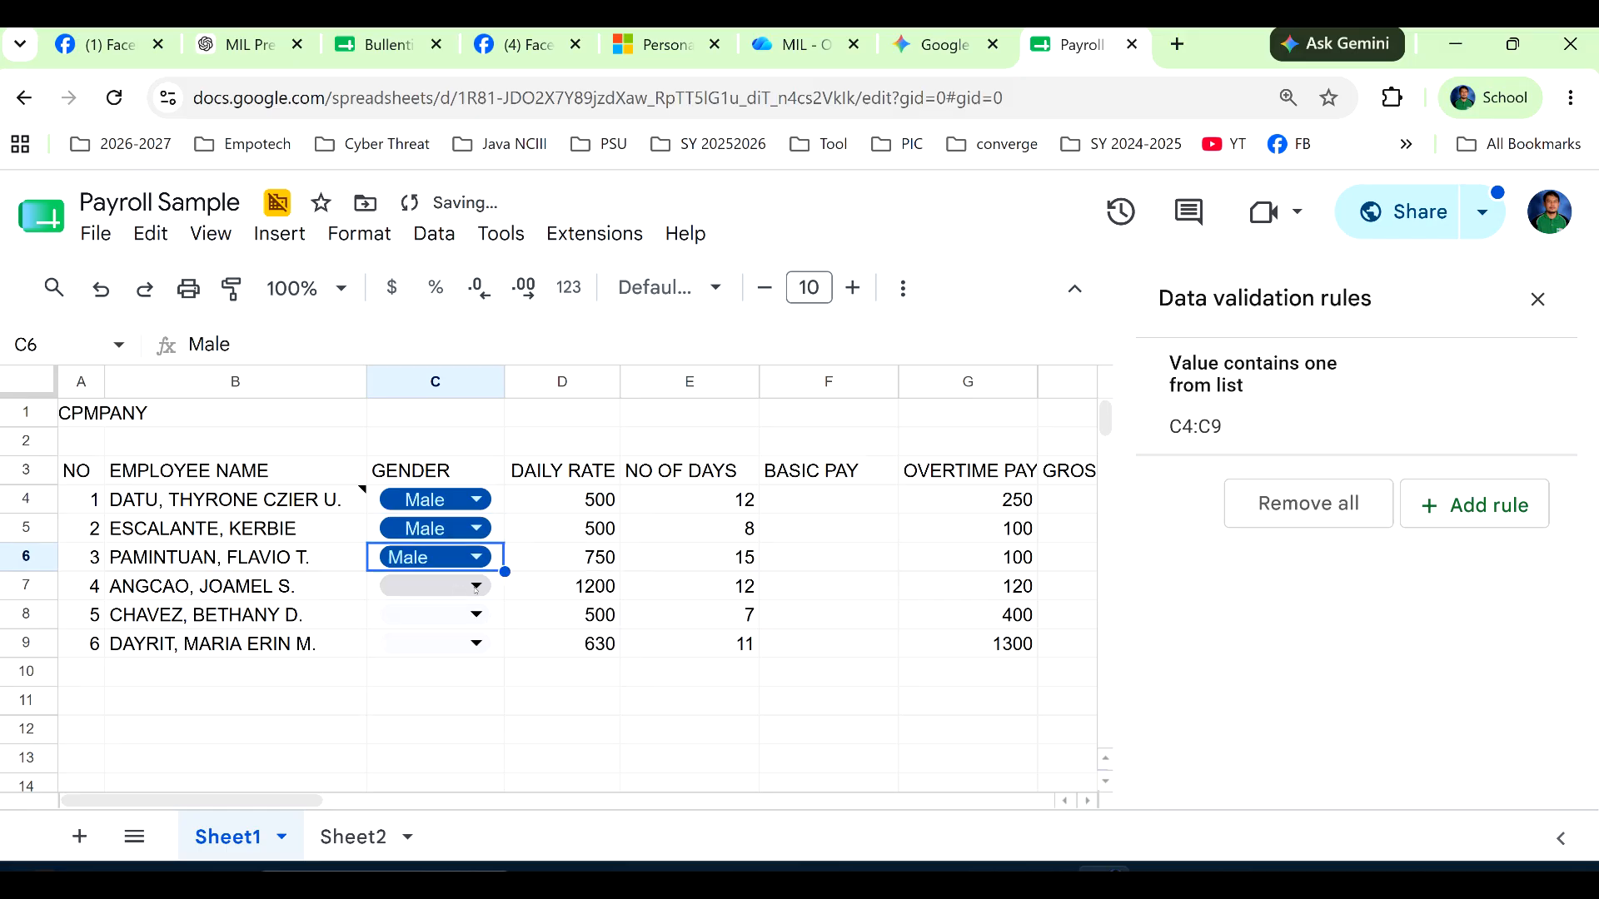
Set the gender to Female for the last three employees in C7:C9.
{"action": "left_click", "coordinate": [476, 586]}
{"action": "left_click", "coordinate": [410, 668]}
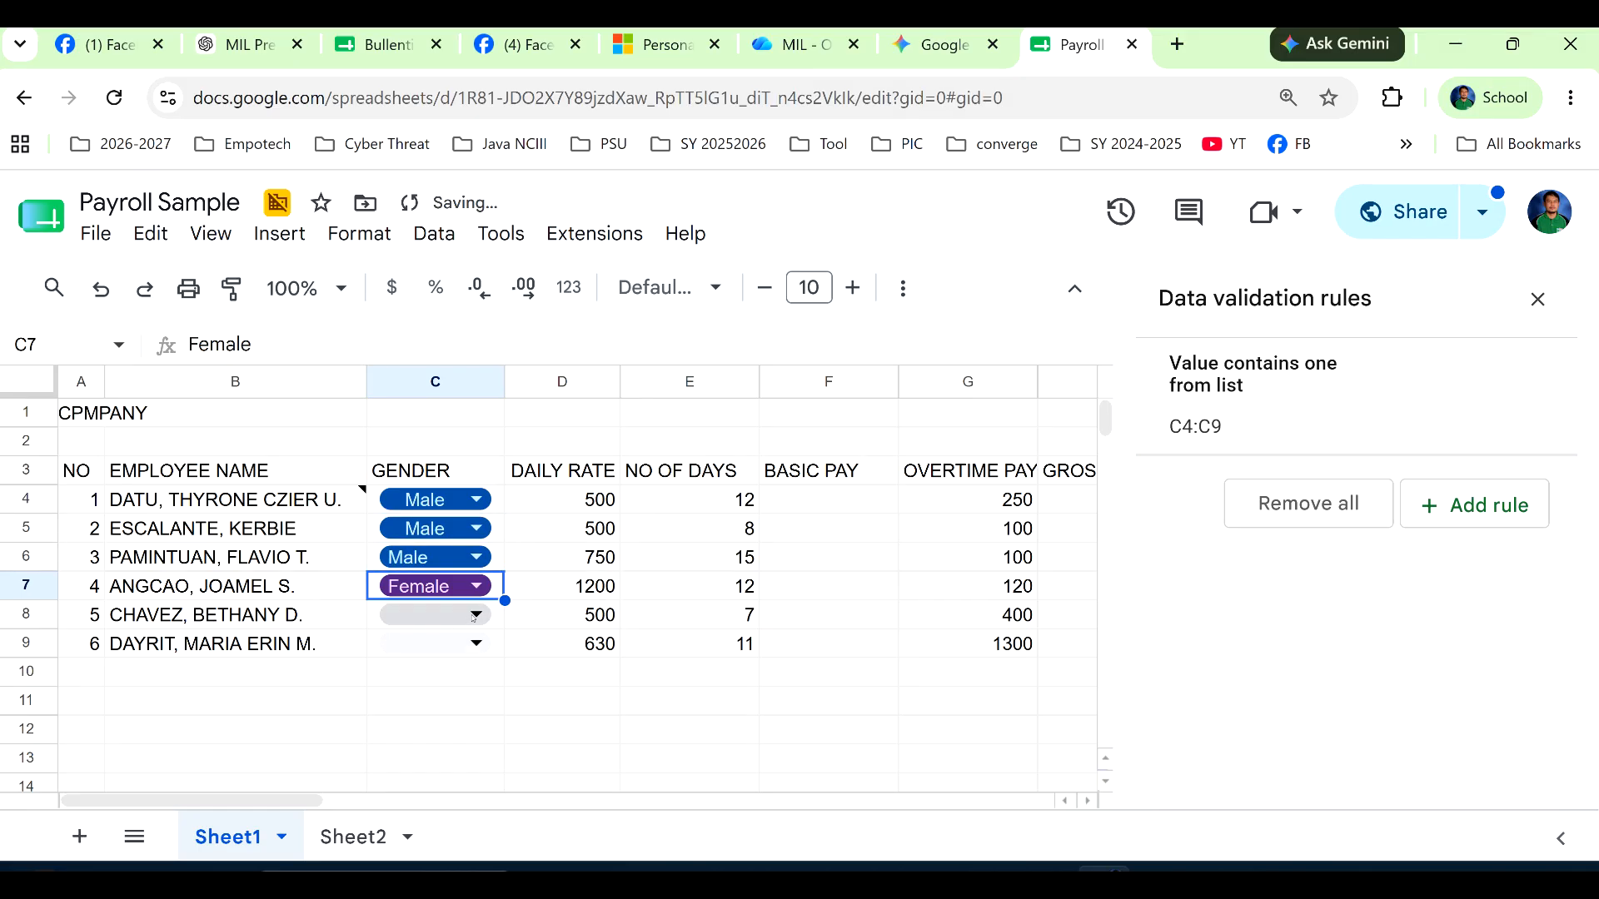
{"action": "left_click", "coordinate": [476, 615]}
{"action": "left_click", "coordinate": [419, 579]}
{"action": "left_click", "coordinate": [474, 644]}
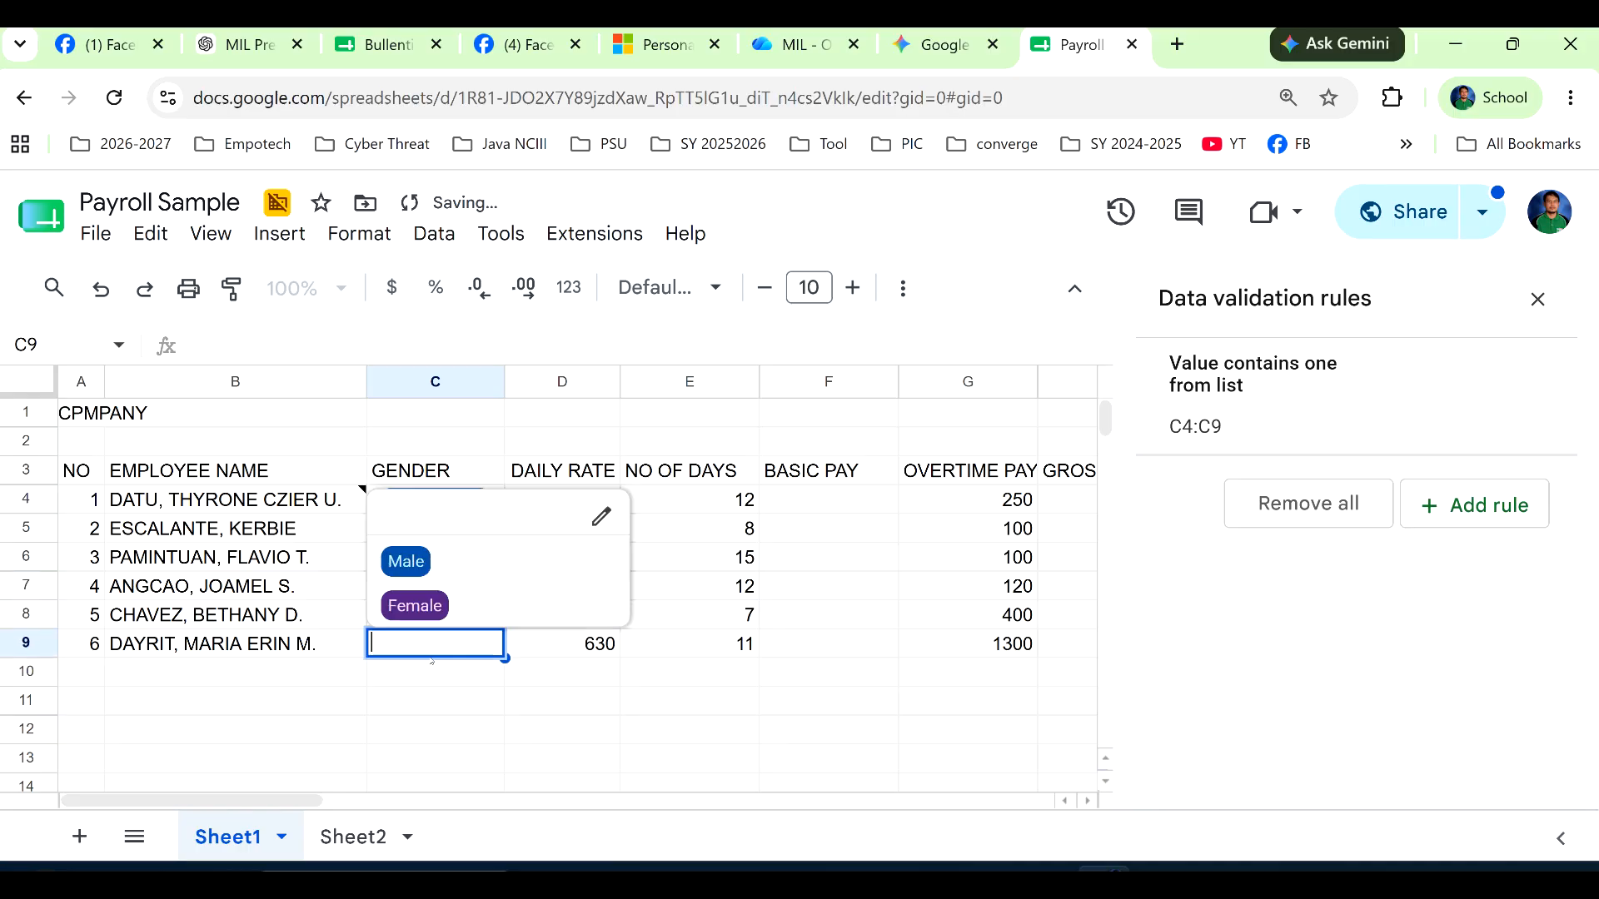
{"action": "left_click", "coordinate": [411, 620]}
Calculate BASIC PAY in F4 with =D4*E4 and copy the formula down to F9.
{"action": "left_click", "coordinate": [562, 557]}
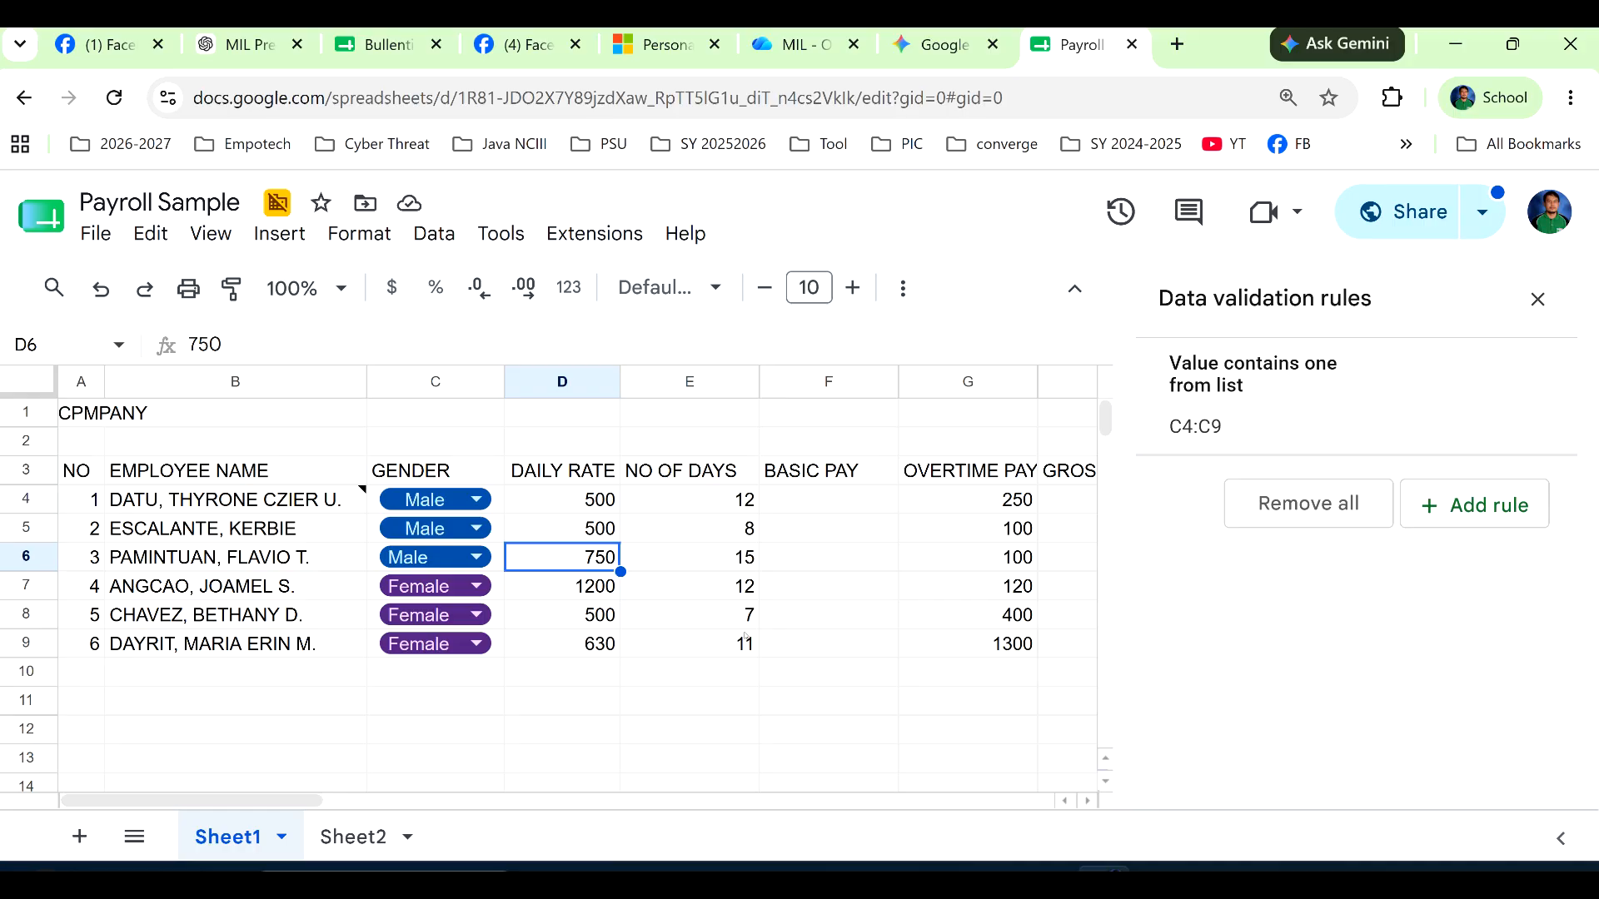
{"action": "left_click", "coordinate": [814, 498]}
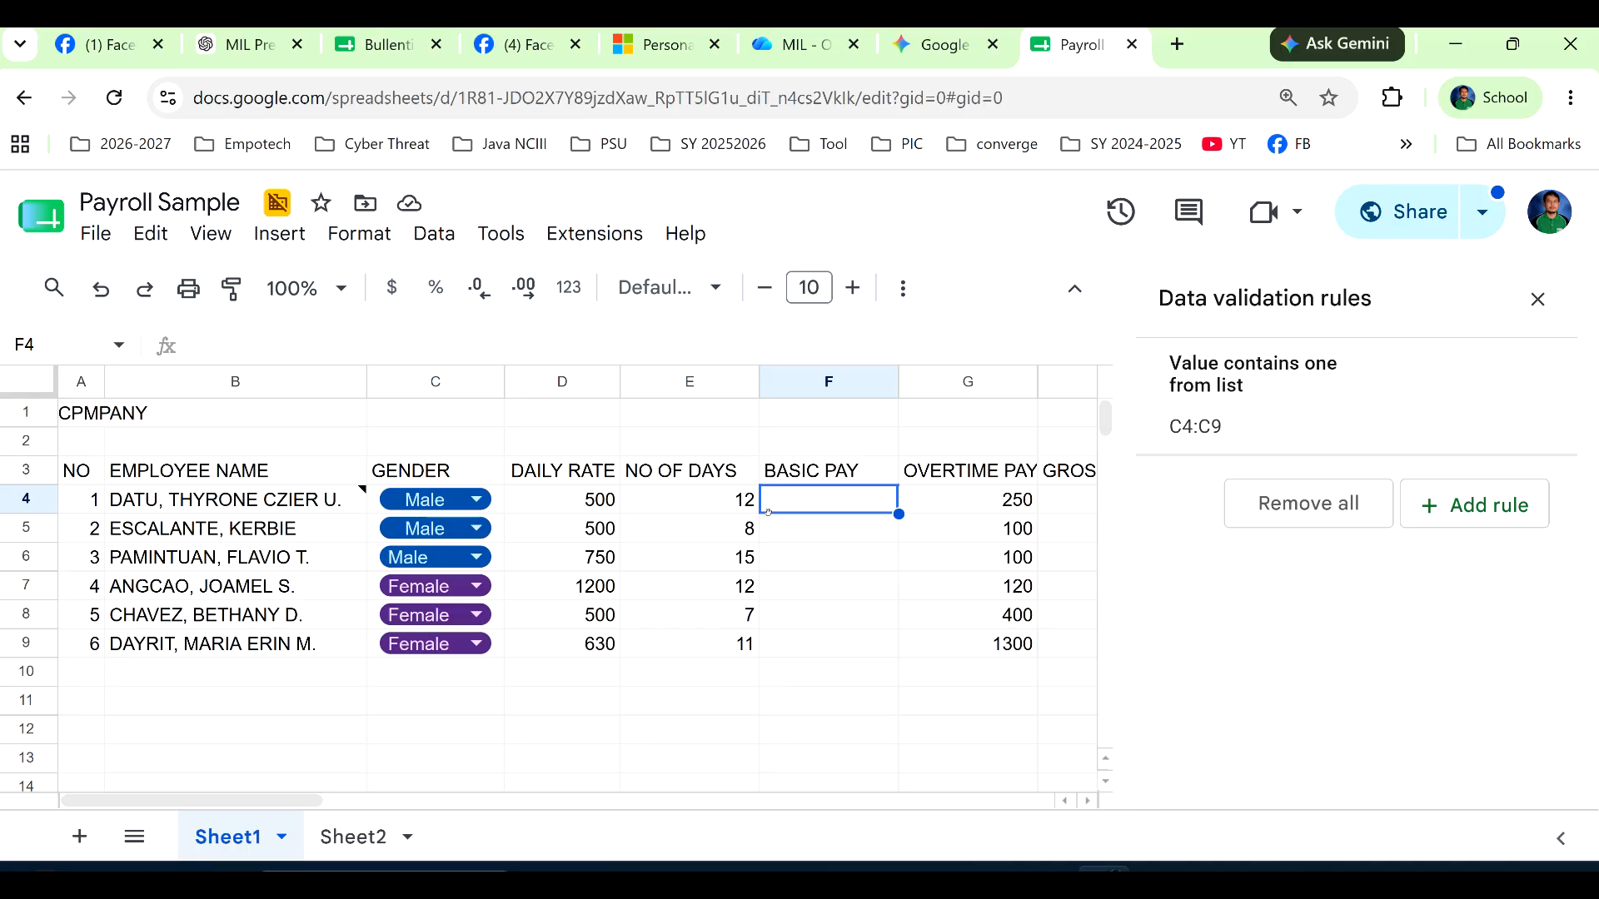
{"action": "type", "text": "="}
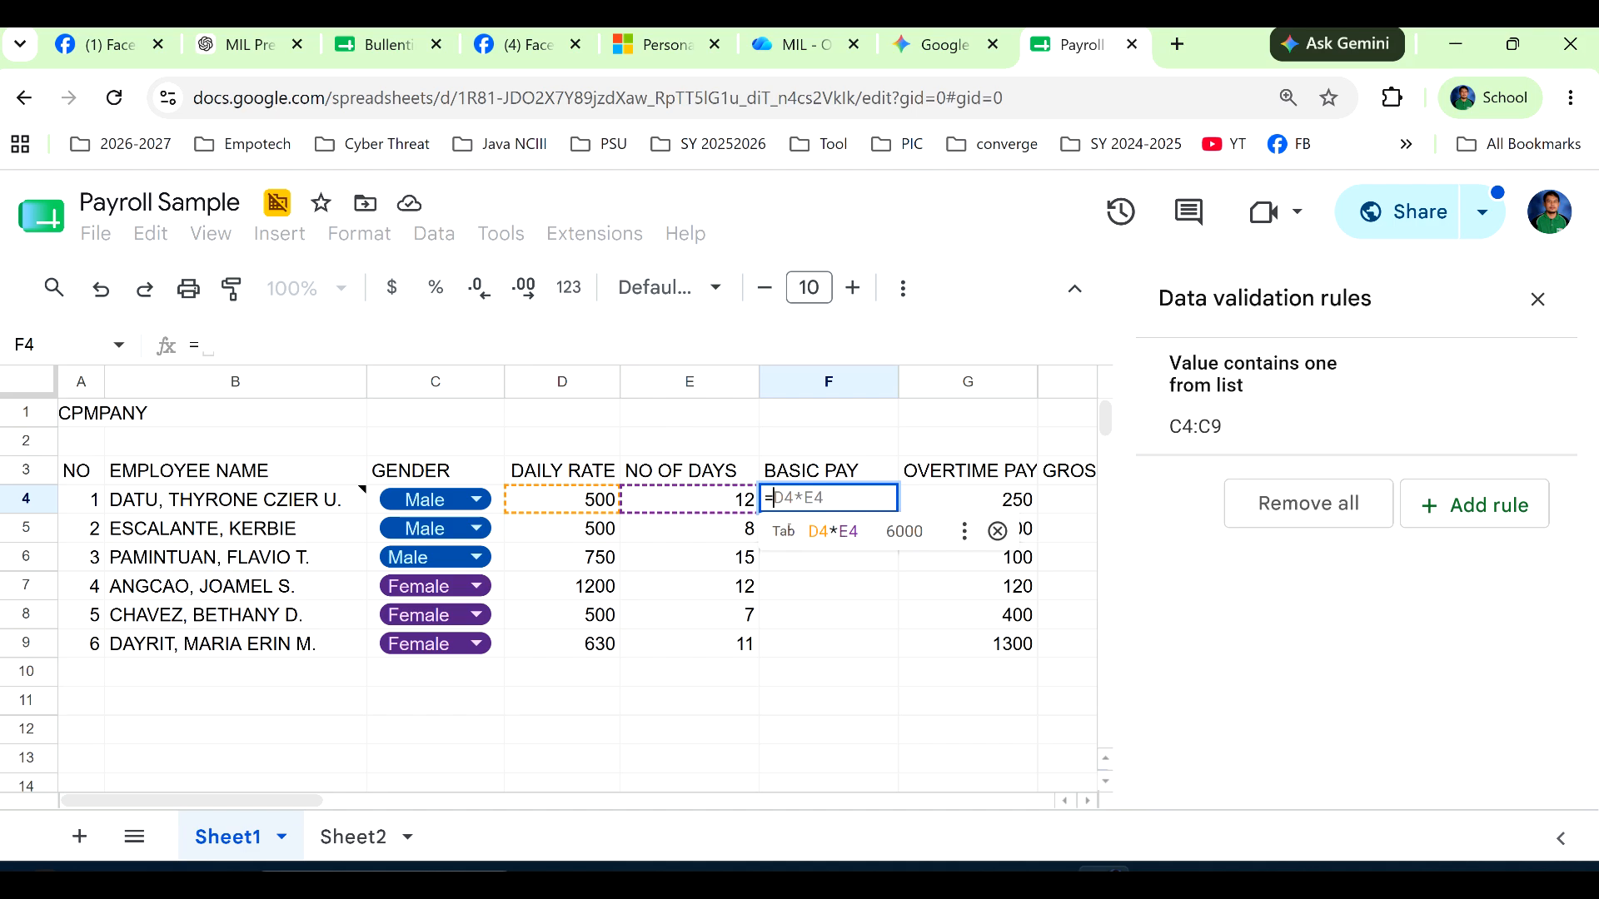
{"action": "key", "text": "Tab"}
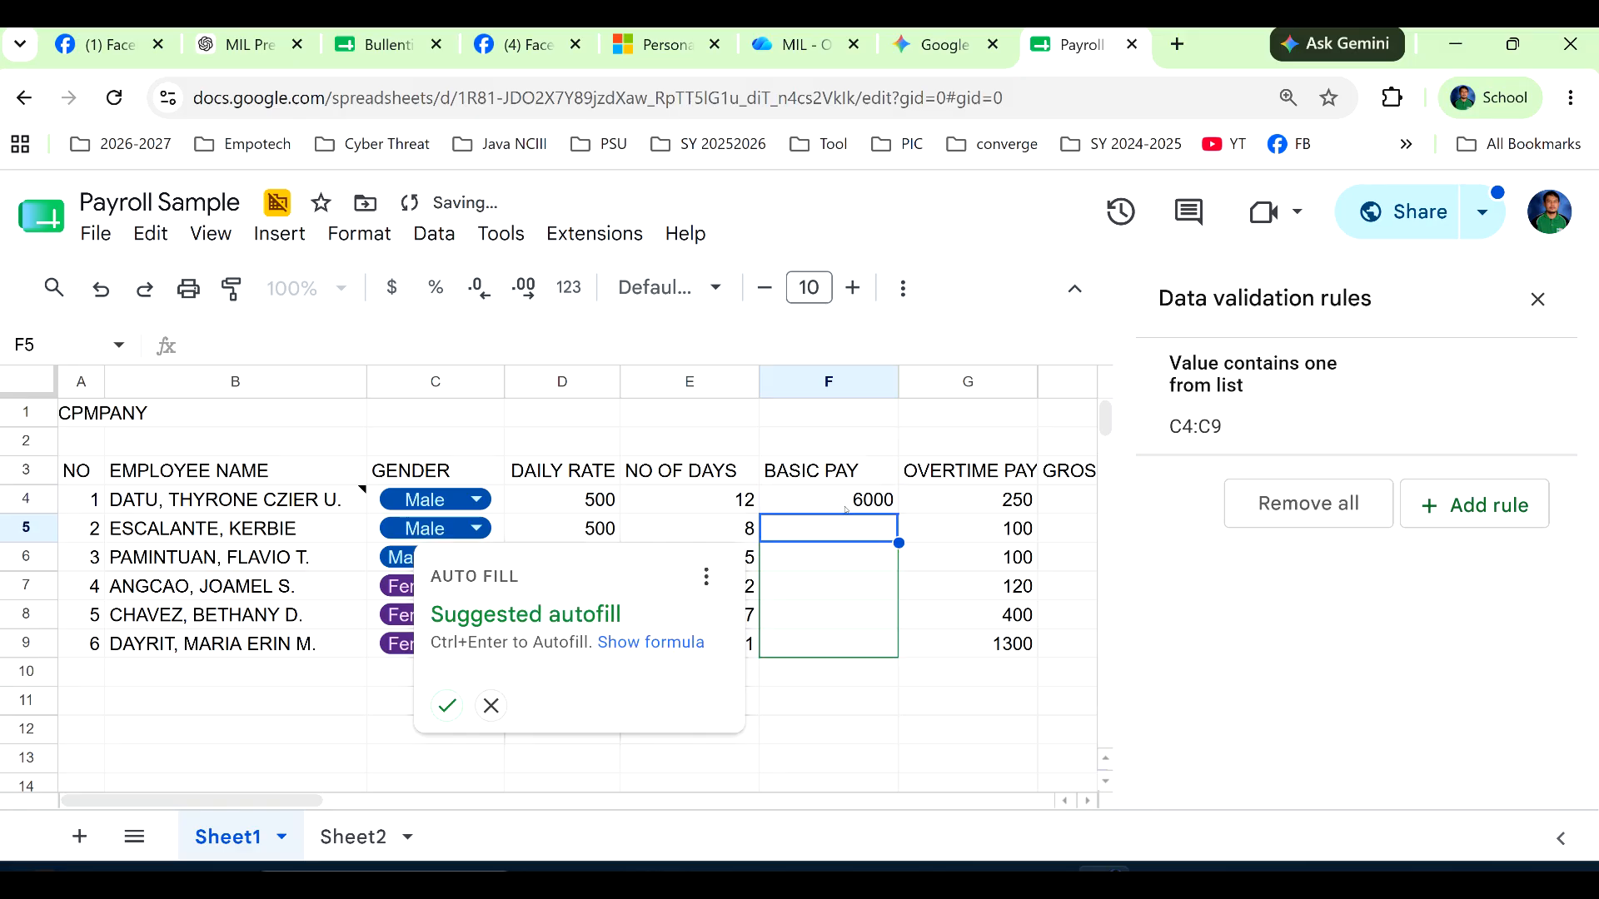
{"action": "left_click", "coordinate": [851, 502]}
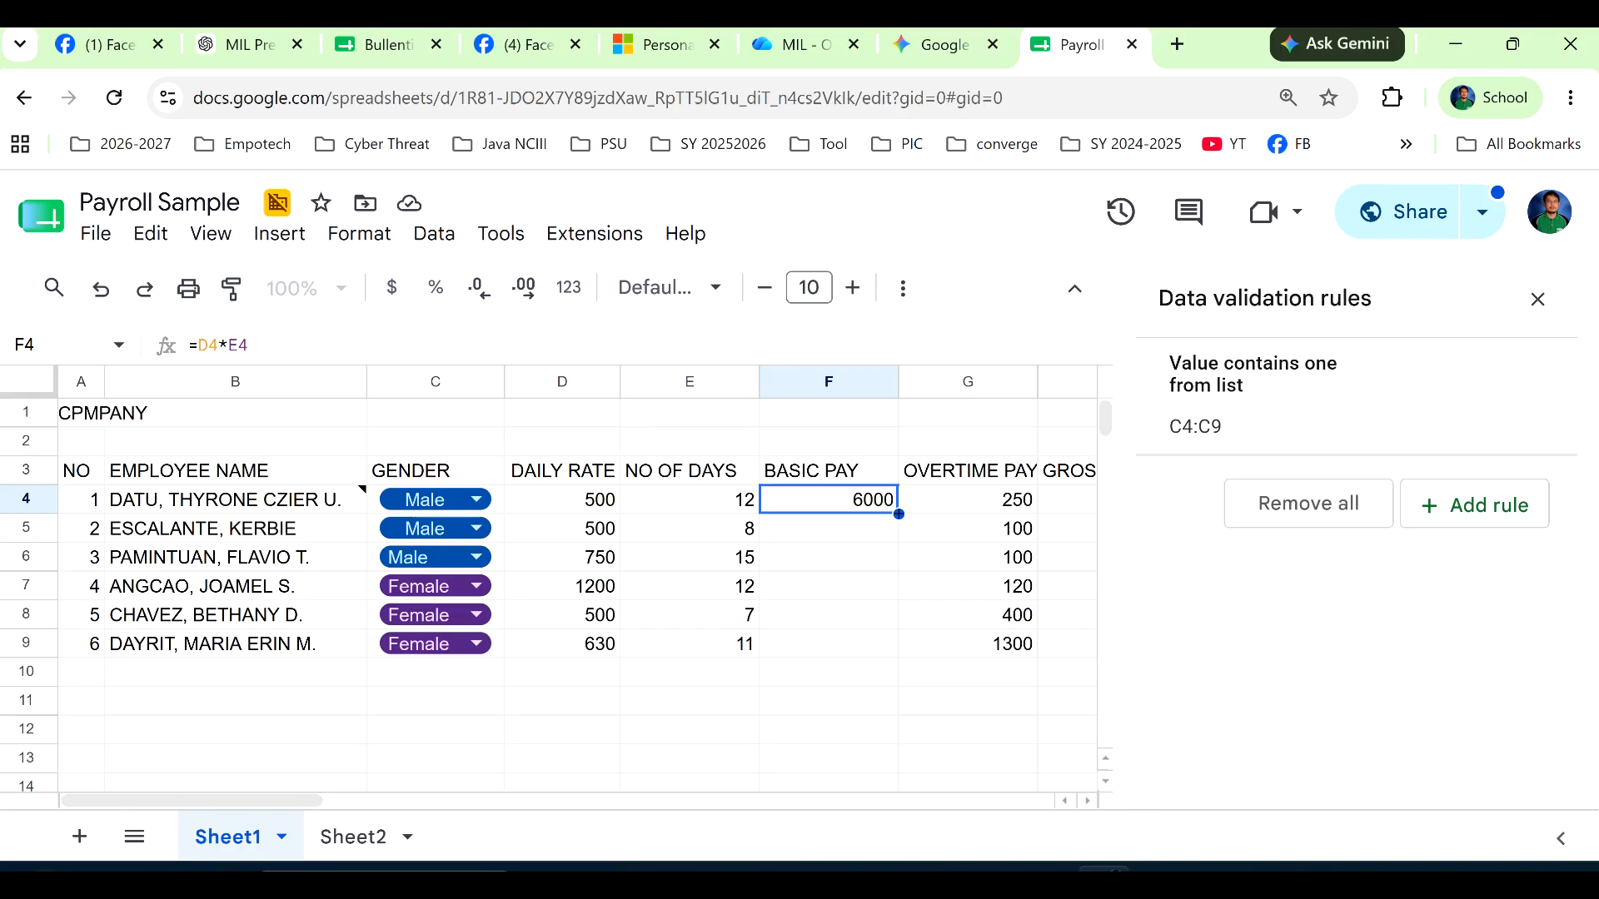
{"action": "left_click_drag", "start_coordinate": [898, 513], "coordinate": [879, 641]}
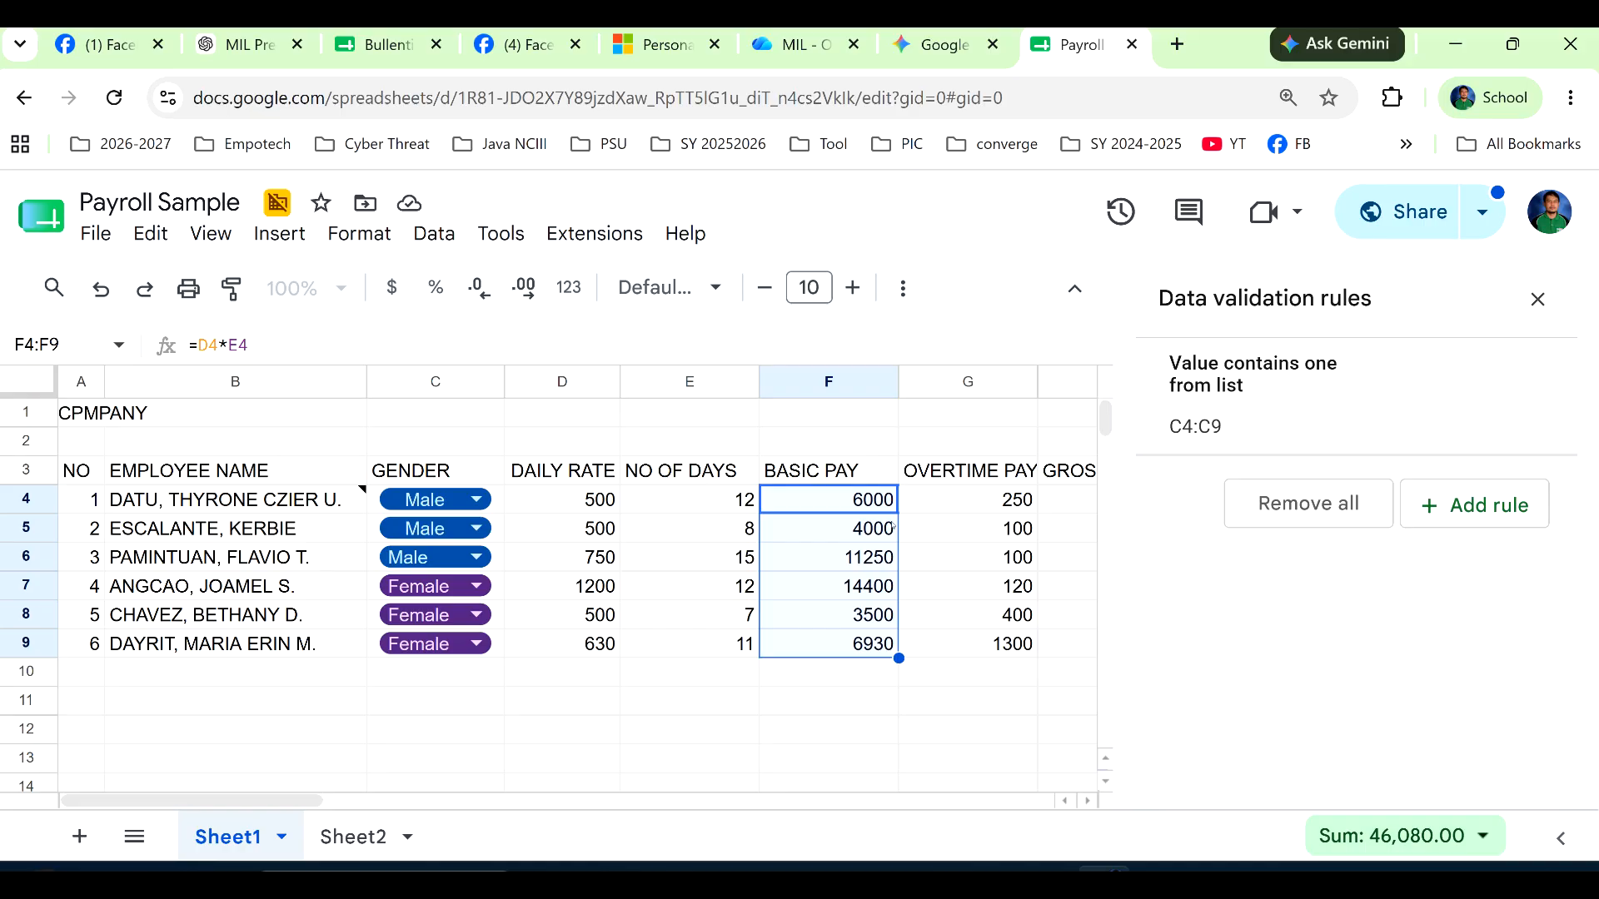
Close the data validation rules and calculate GROSS PAY in H4 with =F4+G4, accepting the suggested autofill down to H9.
{"action": "left_click", "coordinate": [1537, 299]}
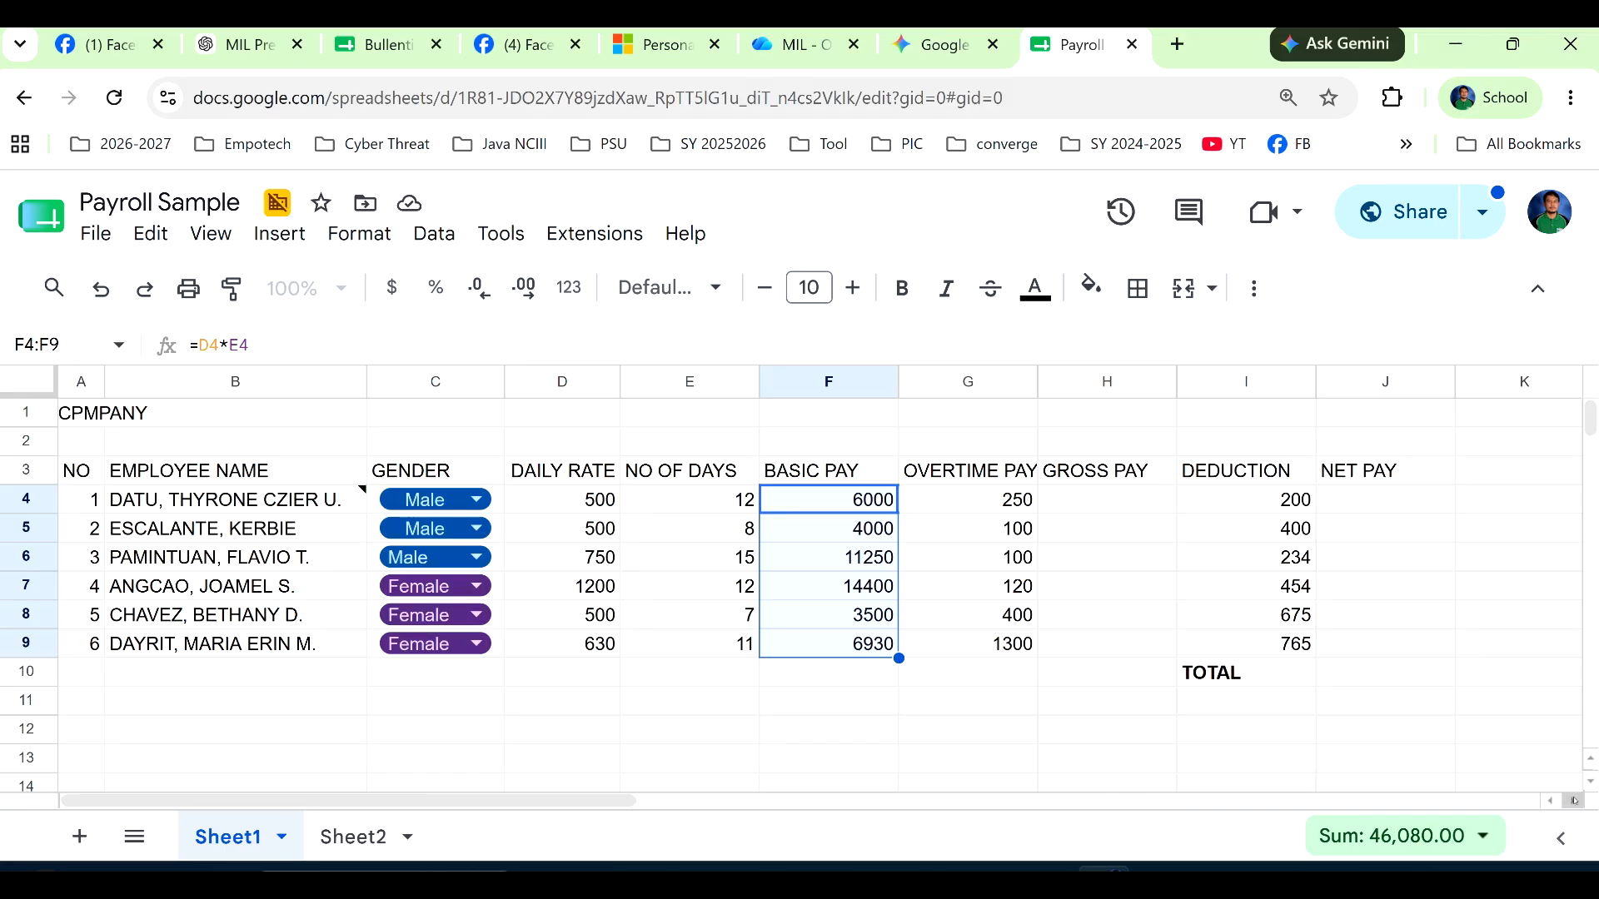
{"action": "left_click", "coordinate": [1571, 801]}
{"action": "left_click", "coordinate": [1572, 801]}
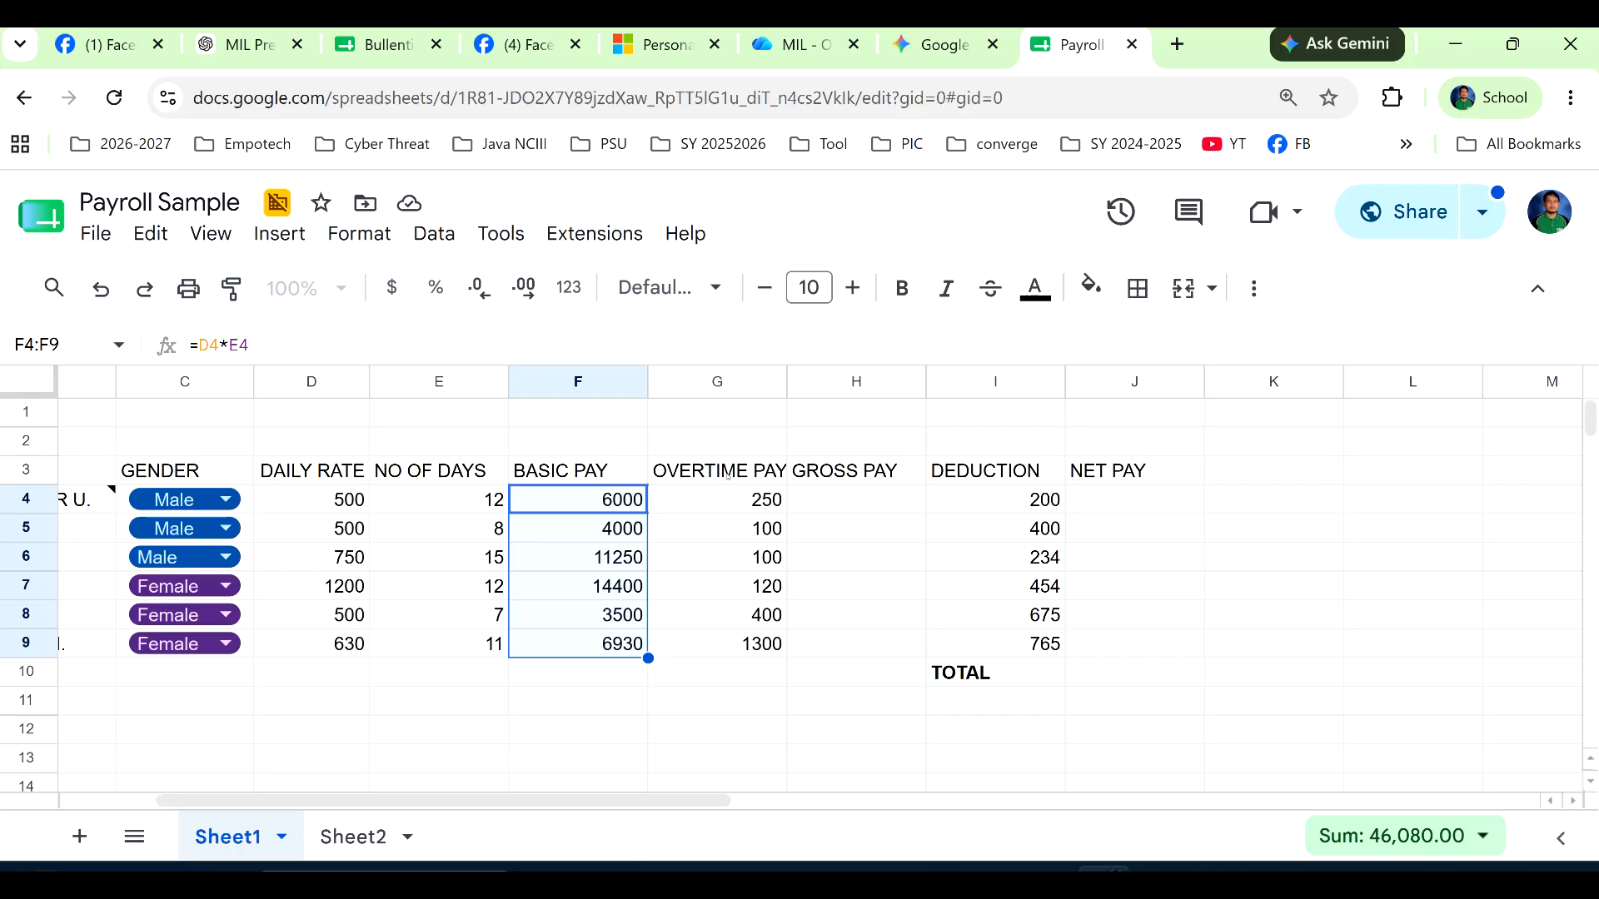
{"action": "left_click", "coordinate": [848, 383]}
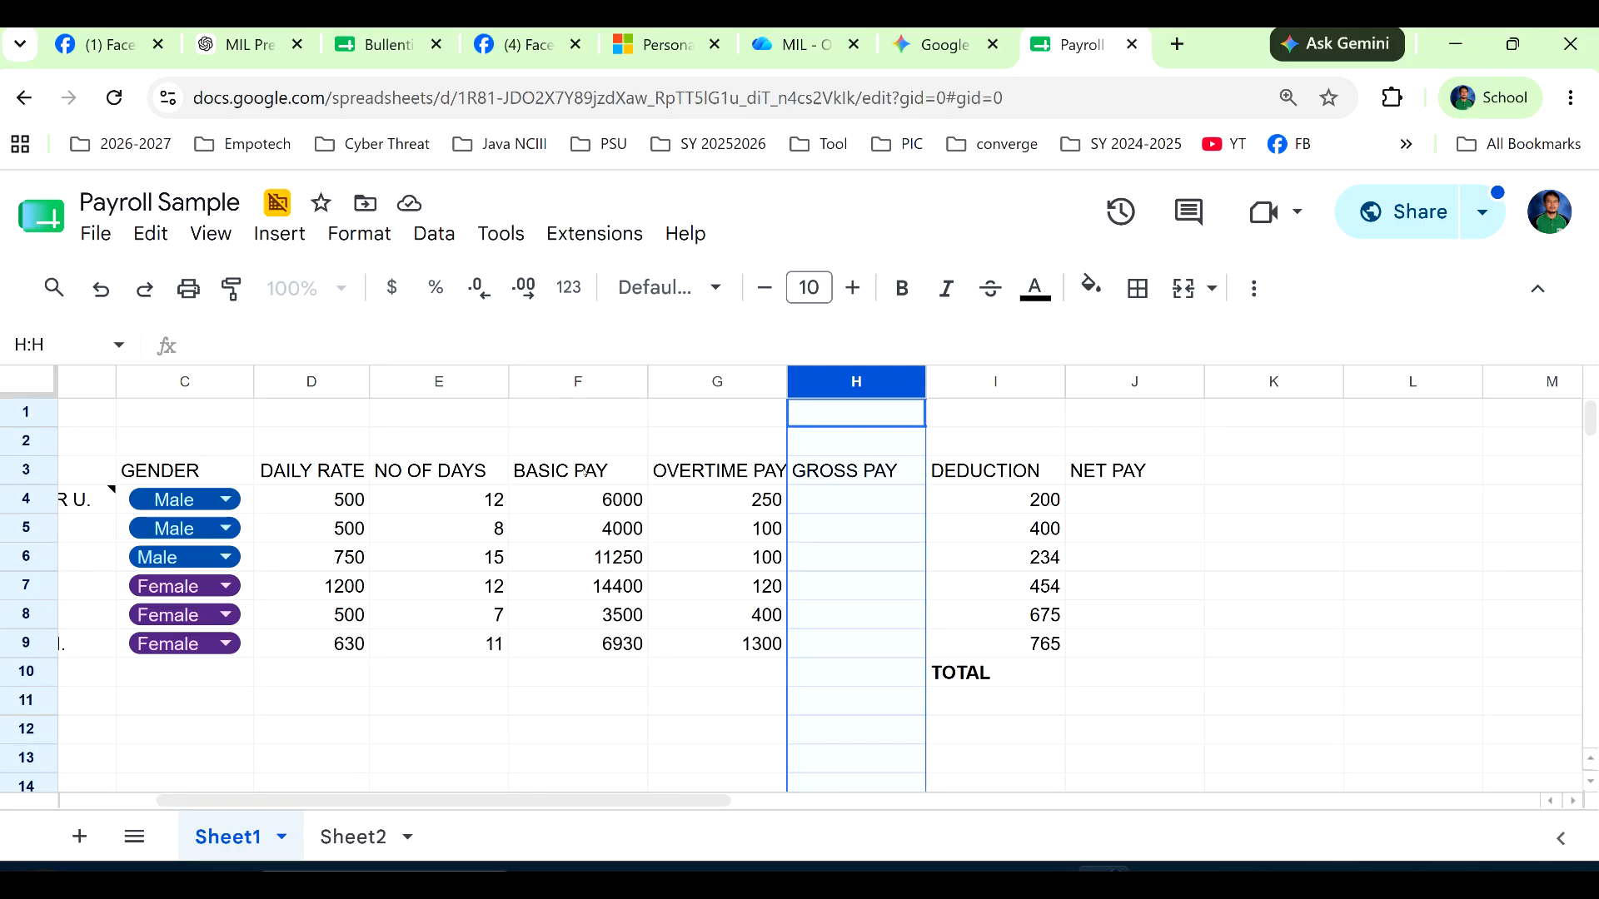
{"action": "left_click", "coordinate": [587, 472]}
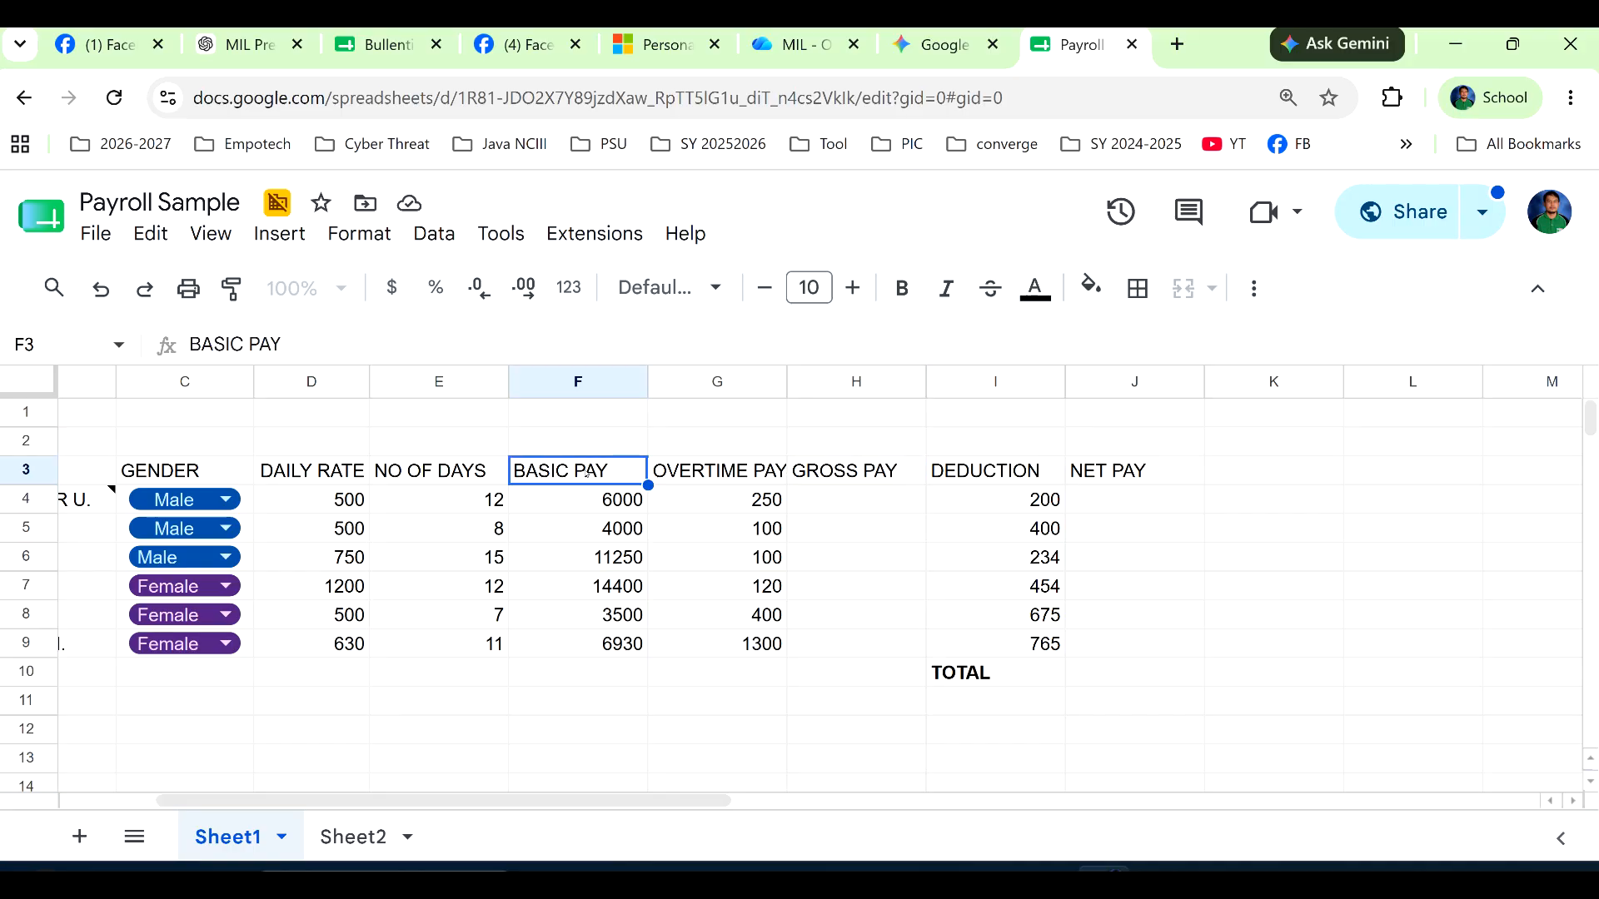
{"action": "left_click", "coordinate": [680, 472]}
{"action": "left_click", "coordinate": [857, 503]}
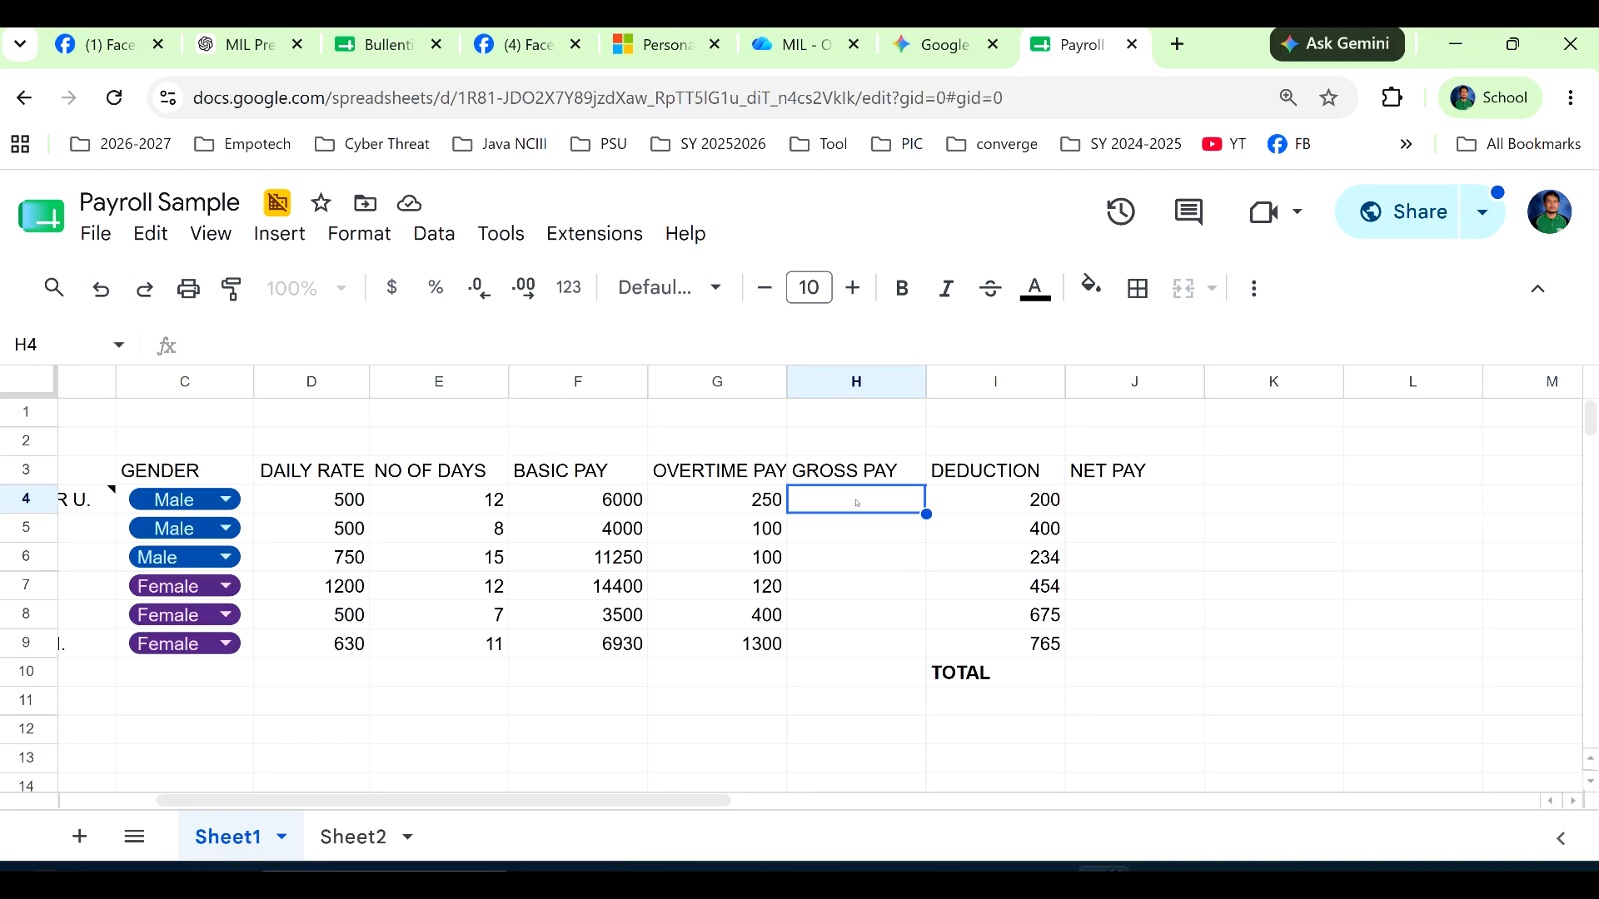
{"action": "type", "text": "="}
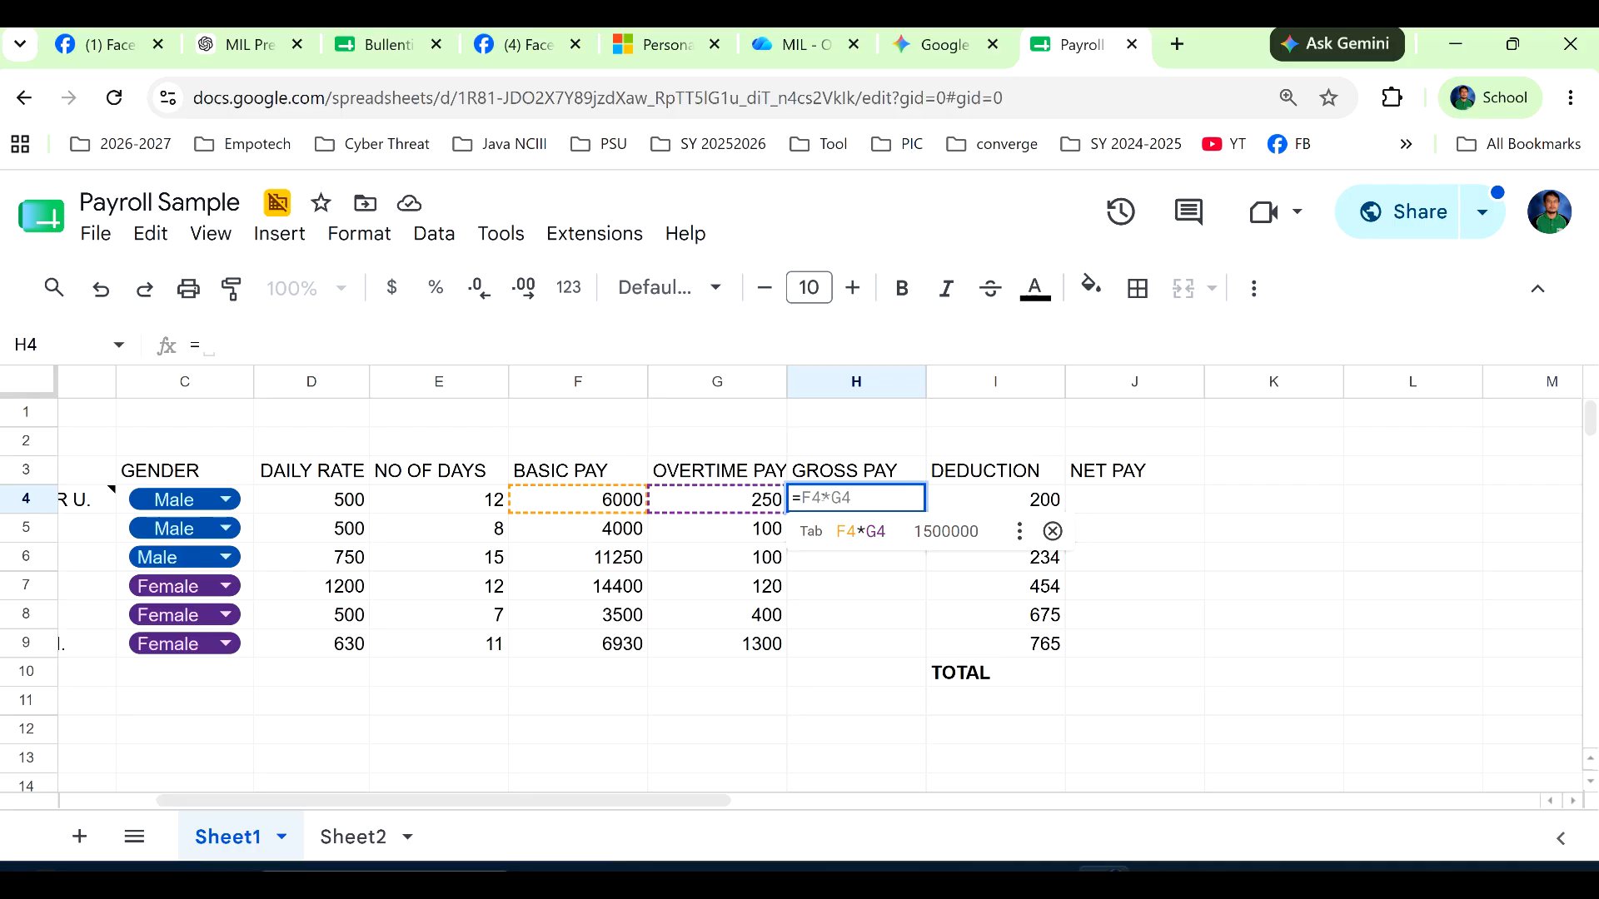
{"action": "double_click", "coordinate": [826, 498]}
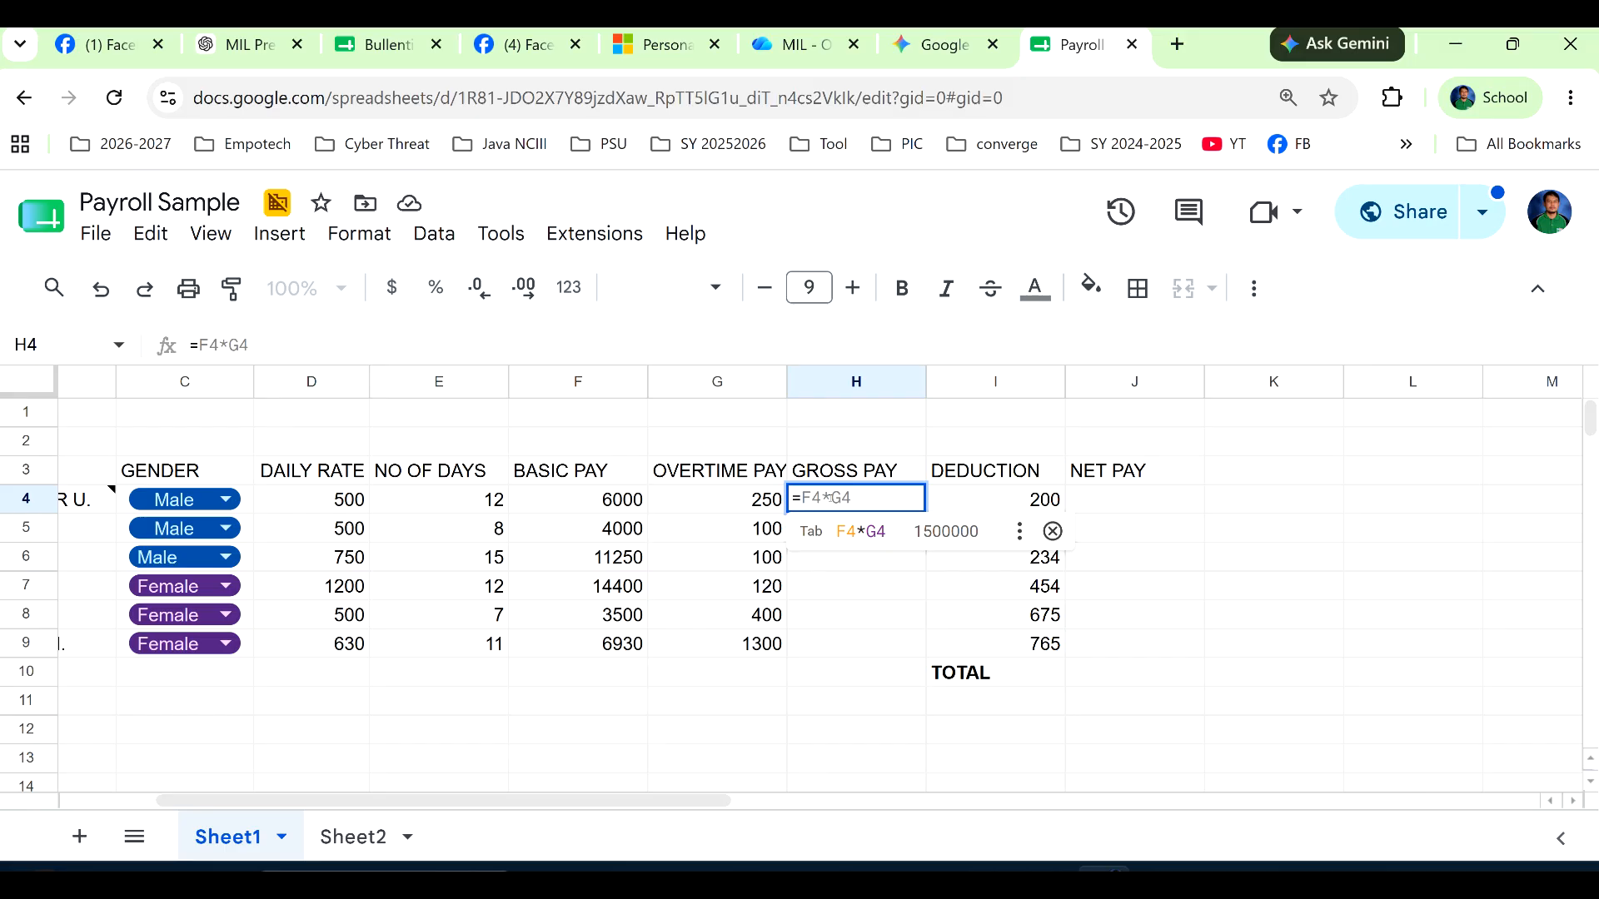
{"action": "type", "text": "f4"}
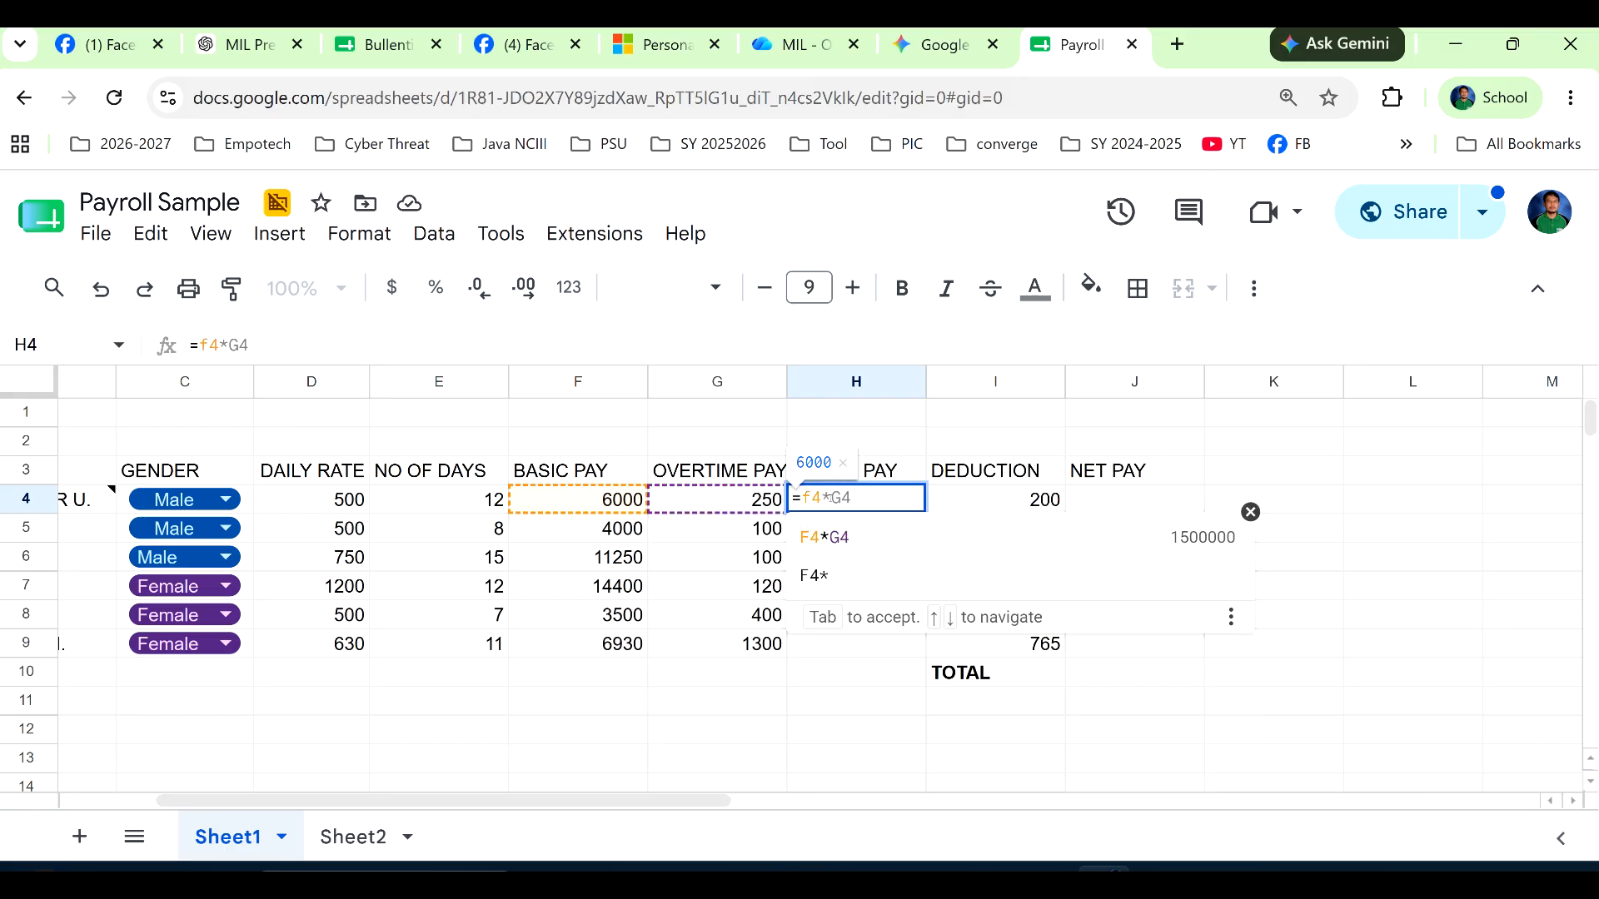
{"action": "type", "text": "+g4"}
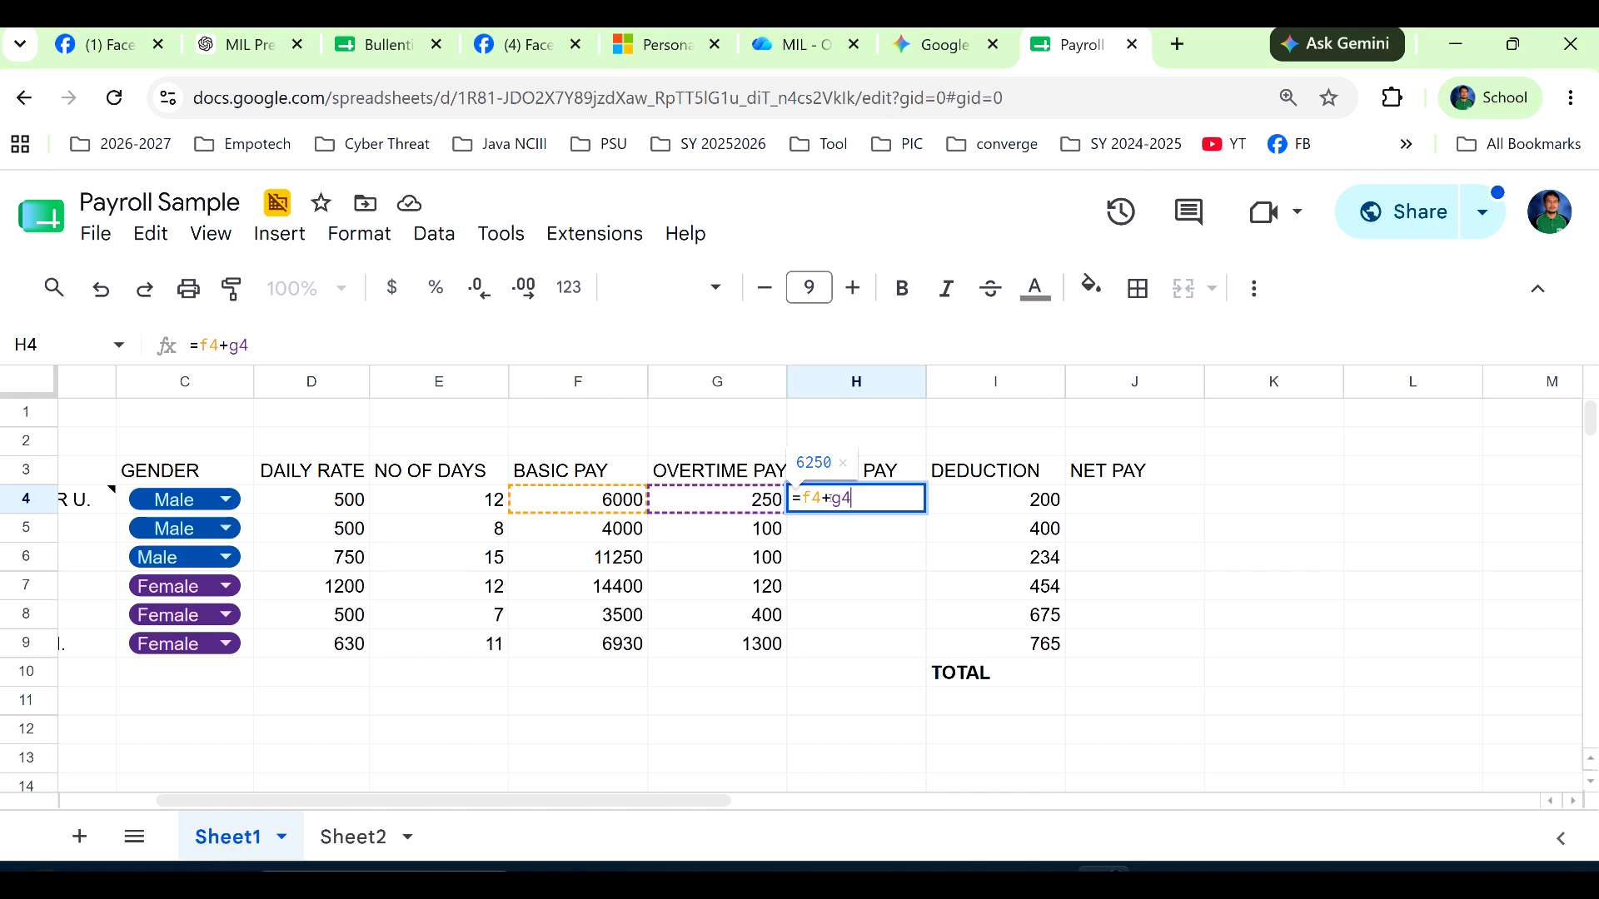
{"action": "key", "text": "Return"}
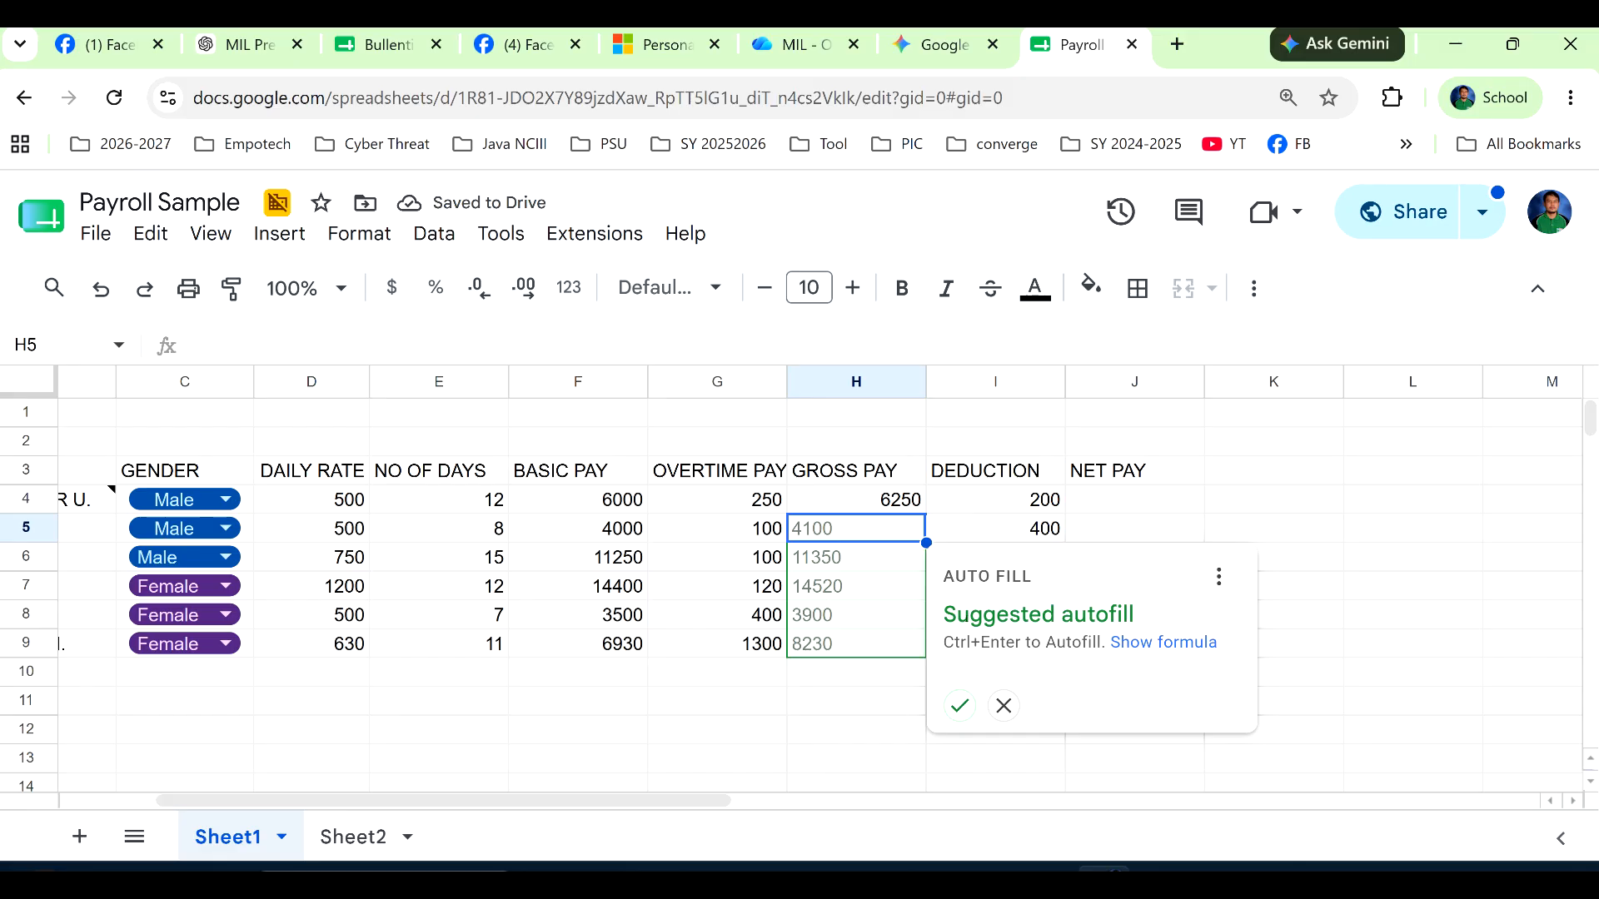
{"action": "left_click", "coordinate": [958, 706]}
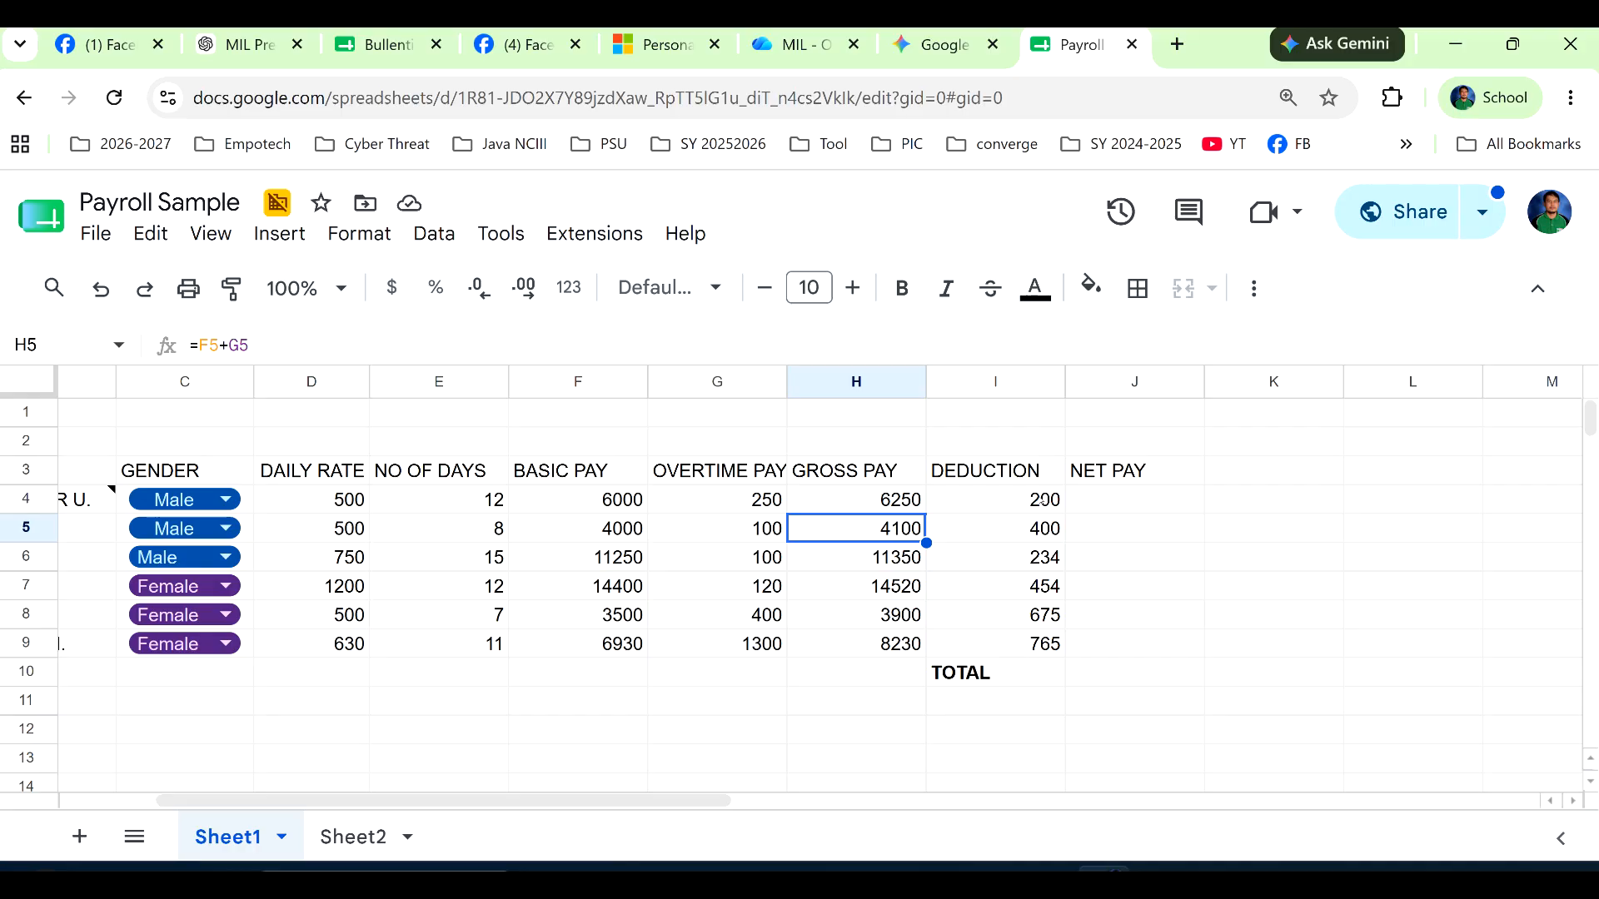
Calculate NET PAY in J4 with =H4-I4 and copy the formula down to J9.
{"action": "left_click", "coordinate": [1104, 495]}
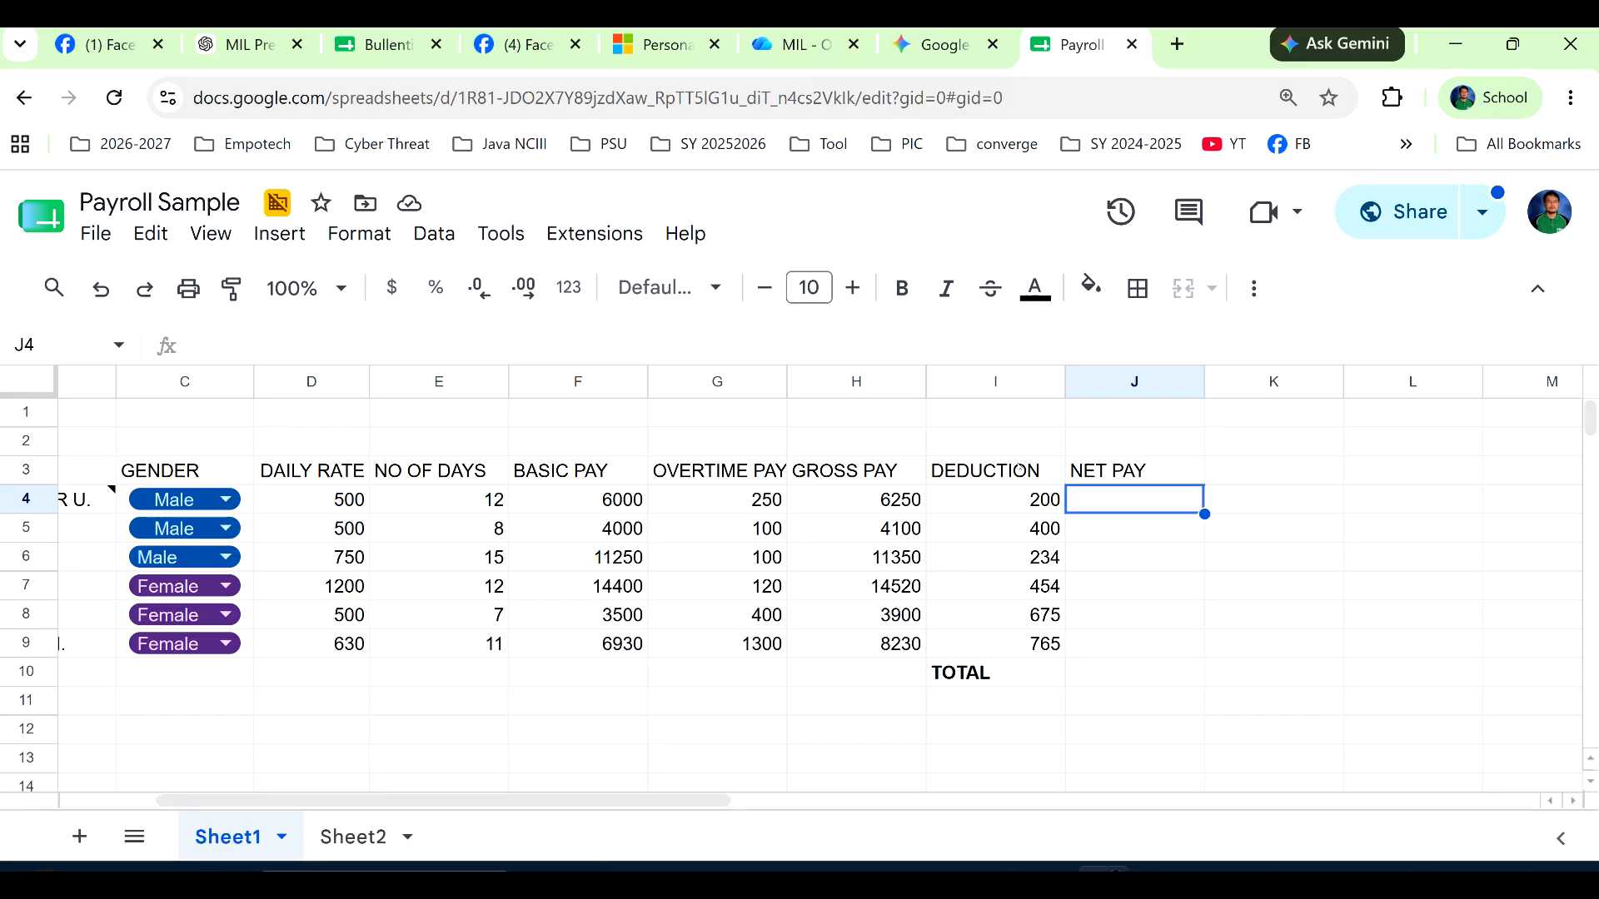
{"action": "type", "text": "="}
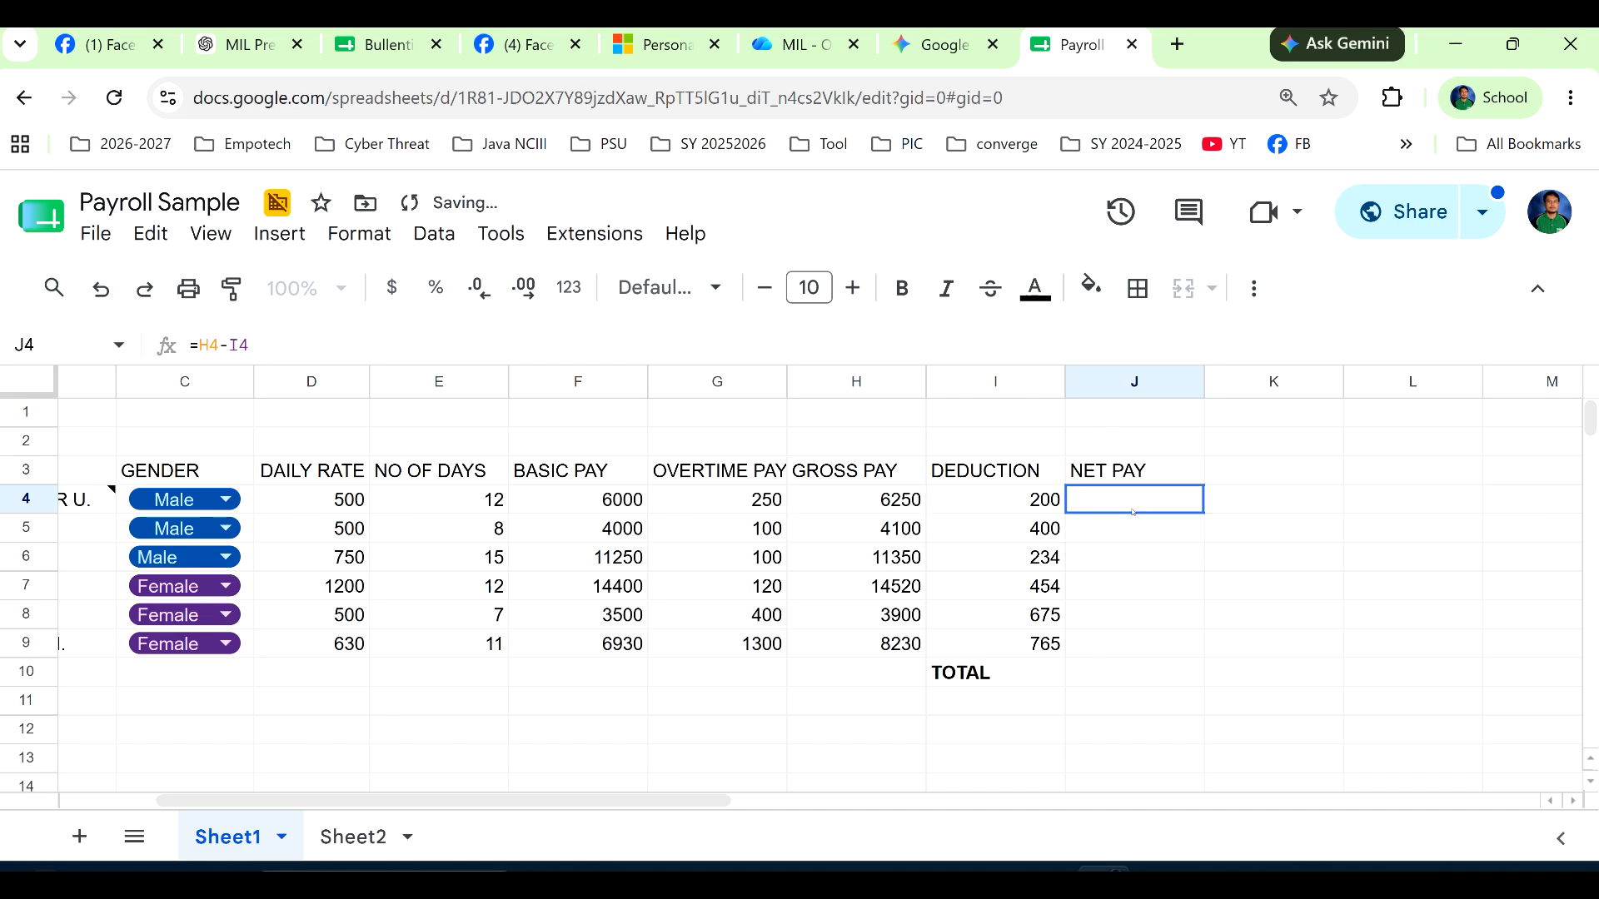
{"action": "key", "text": "Tab"}
{"action": "key", "text": "Return"}
{"action": "key", "text": "Up"}
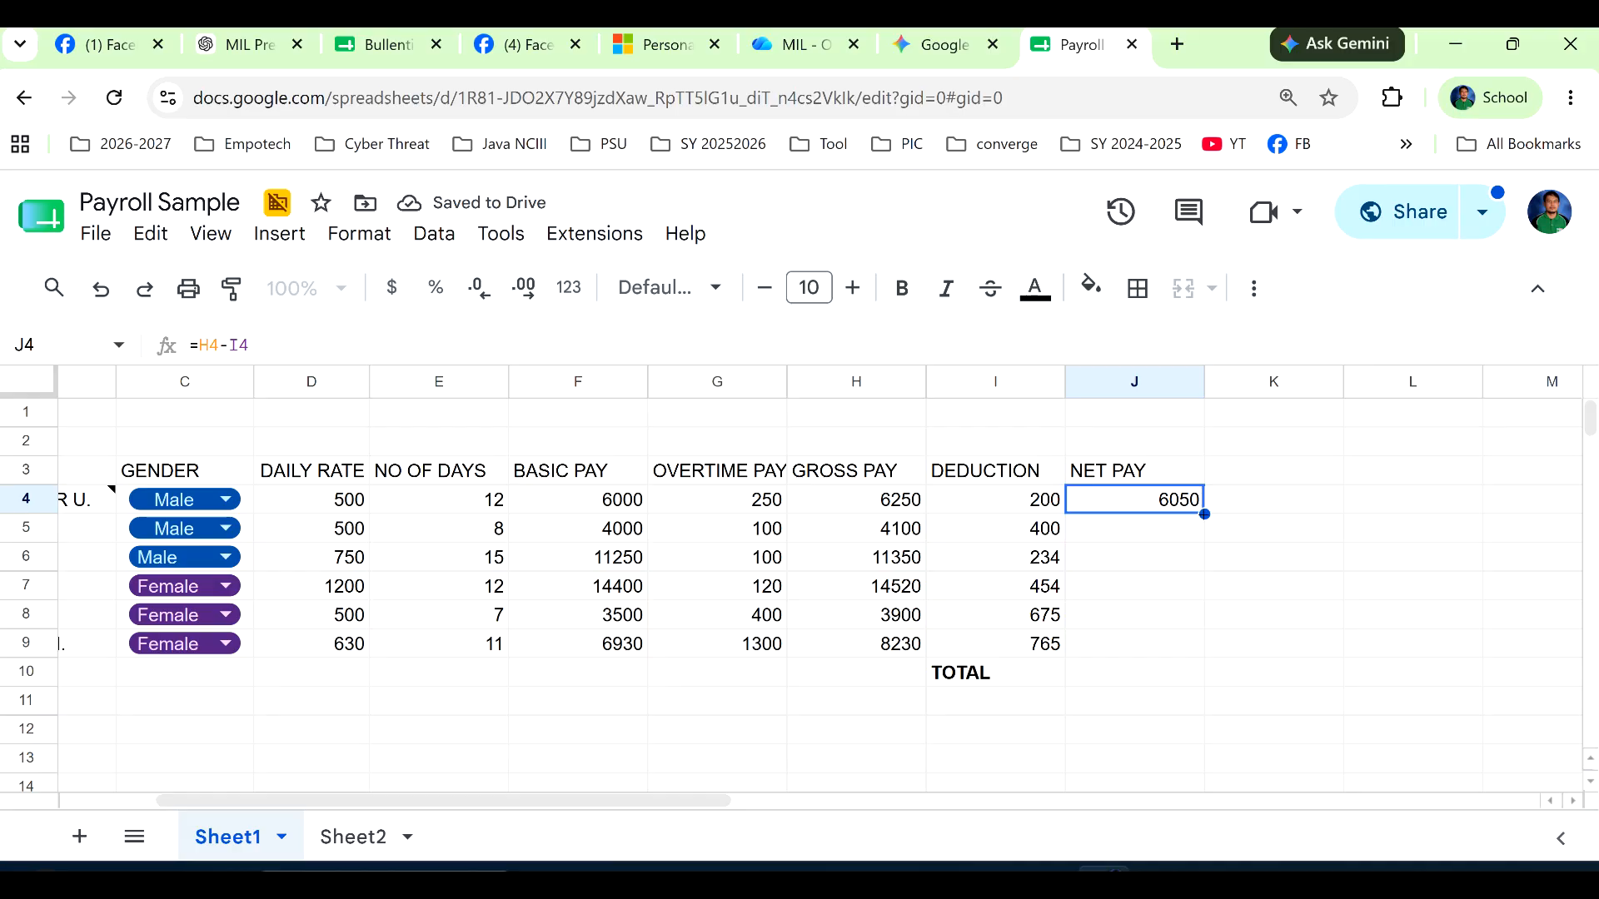
{"action": "left_click_drag", "start_coordinate": [1204, 514], "coordinate": [1175, 654]}
Total the net pay in J10 beside the TOTAL label with =SUM(J4:J9).
{"action": "left_click", "coordinate": [1119, 673]}
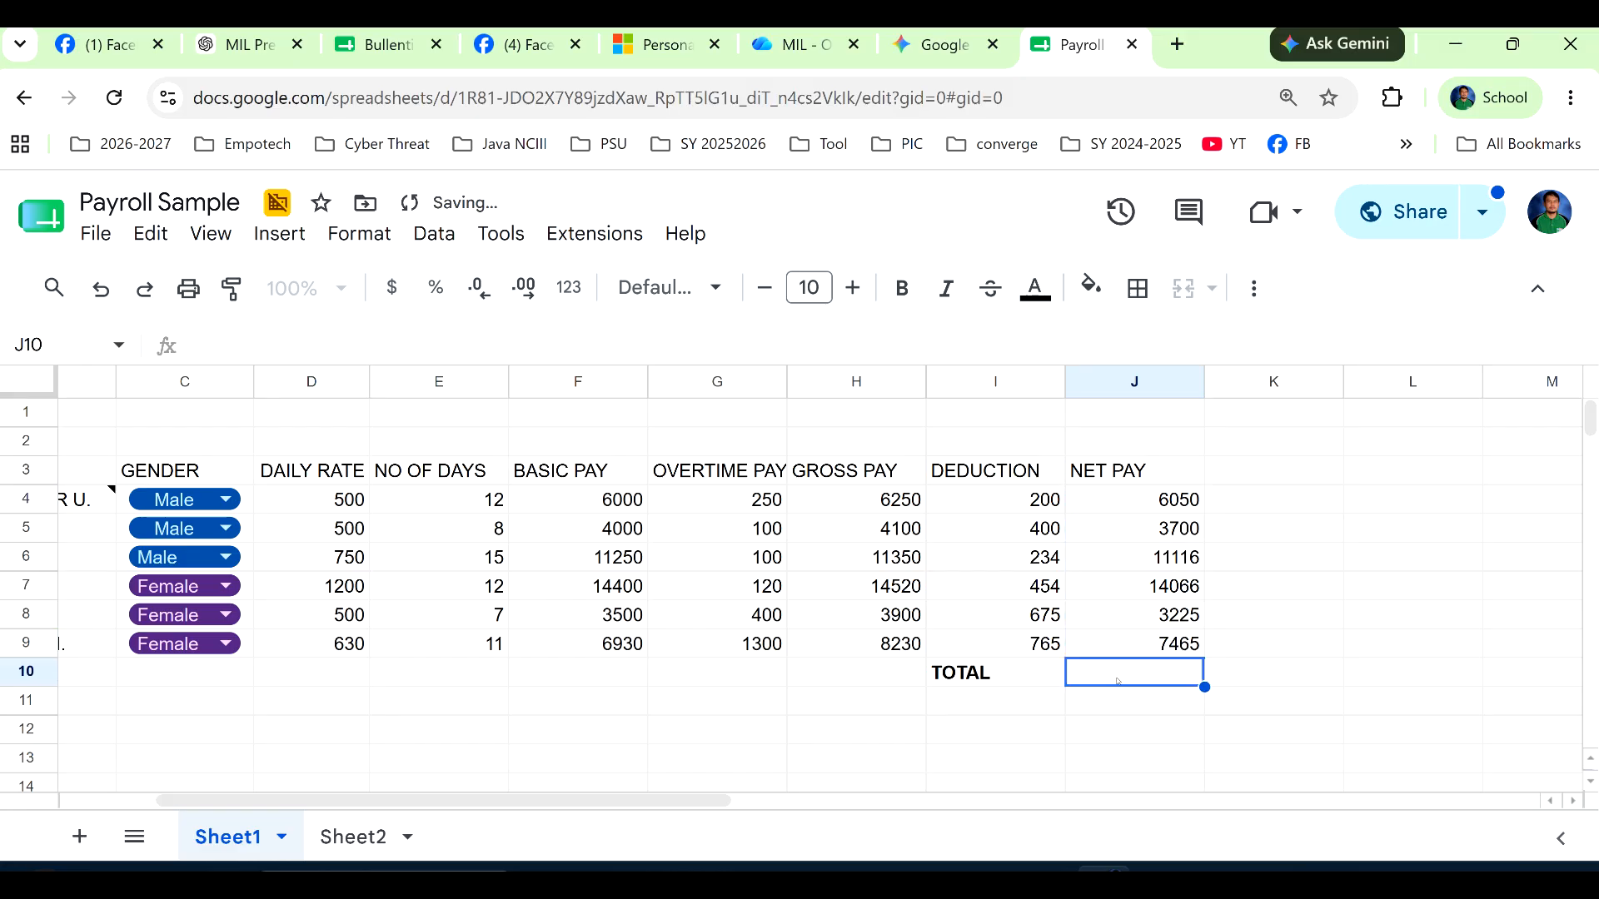
{"action": "type", "text": "=su"}
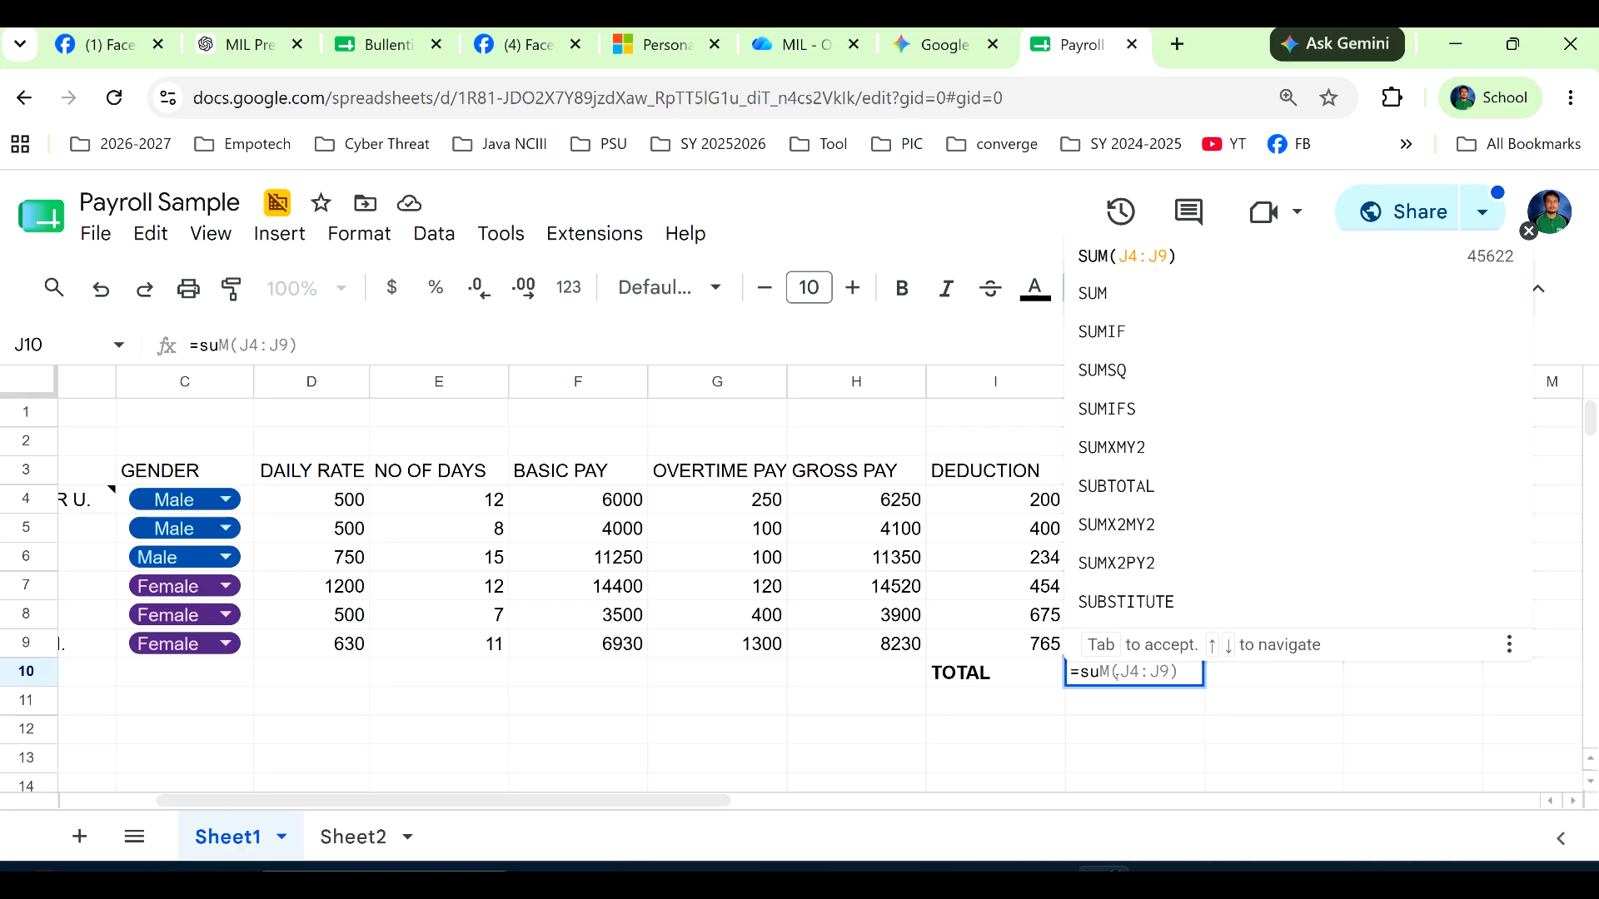
{"action": "key", "text": "Tab"}
{"action": "left_click", "coordinate": [1112, 702]}
{"action": "left_click", "coordinate": [1130, 679]}
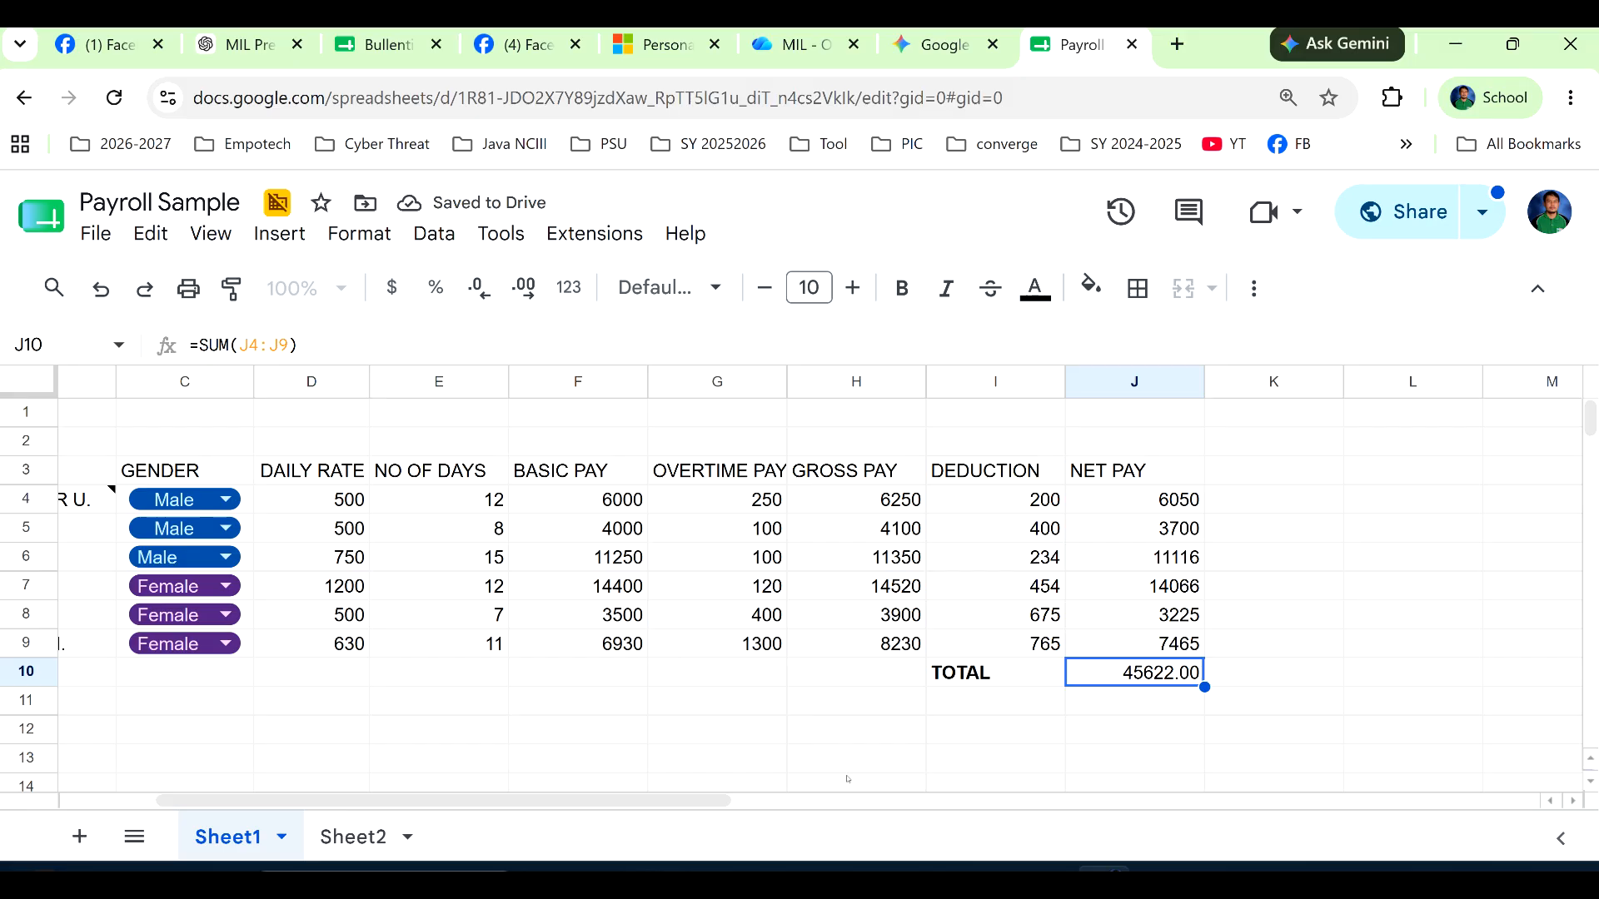
Merge all cells of A1:J1 so the company title spans the full width of the payroll table.
{"action": "left_click_drag", "start_coordinate": [650, 801], "coordinate": [550, 800]}
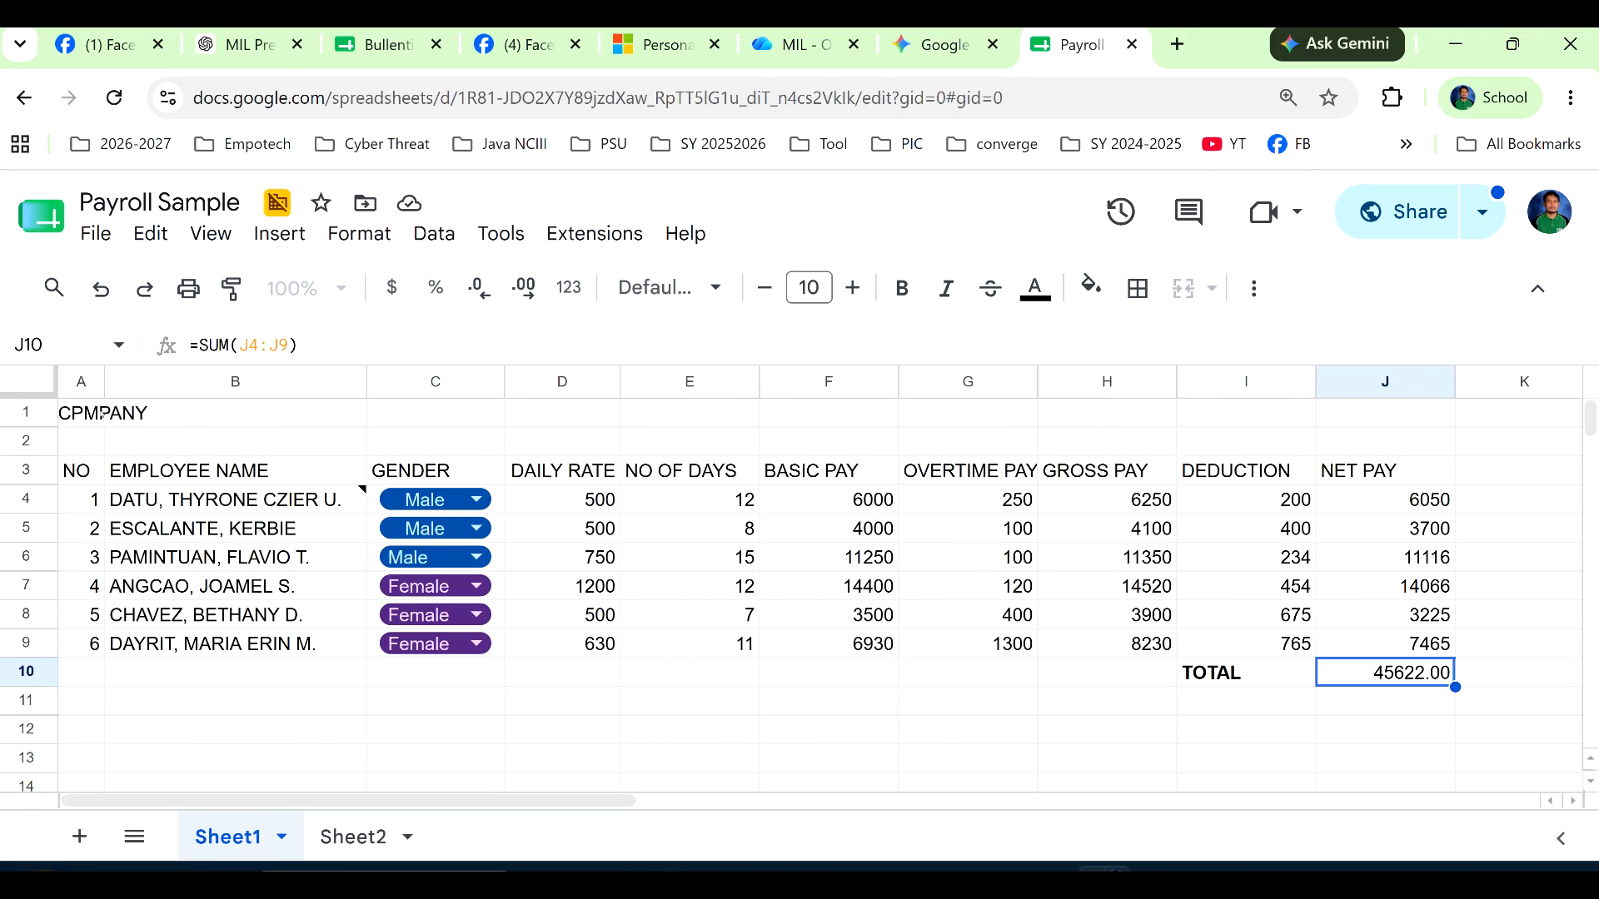
{"action": "left_click_drag", "start_coordinate": [101, 414], "coordinate": [1413, 409]}
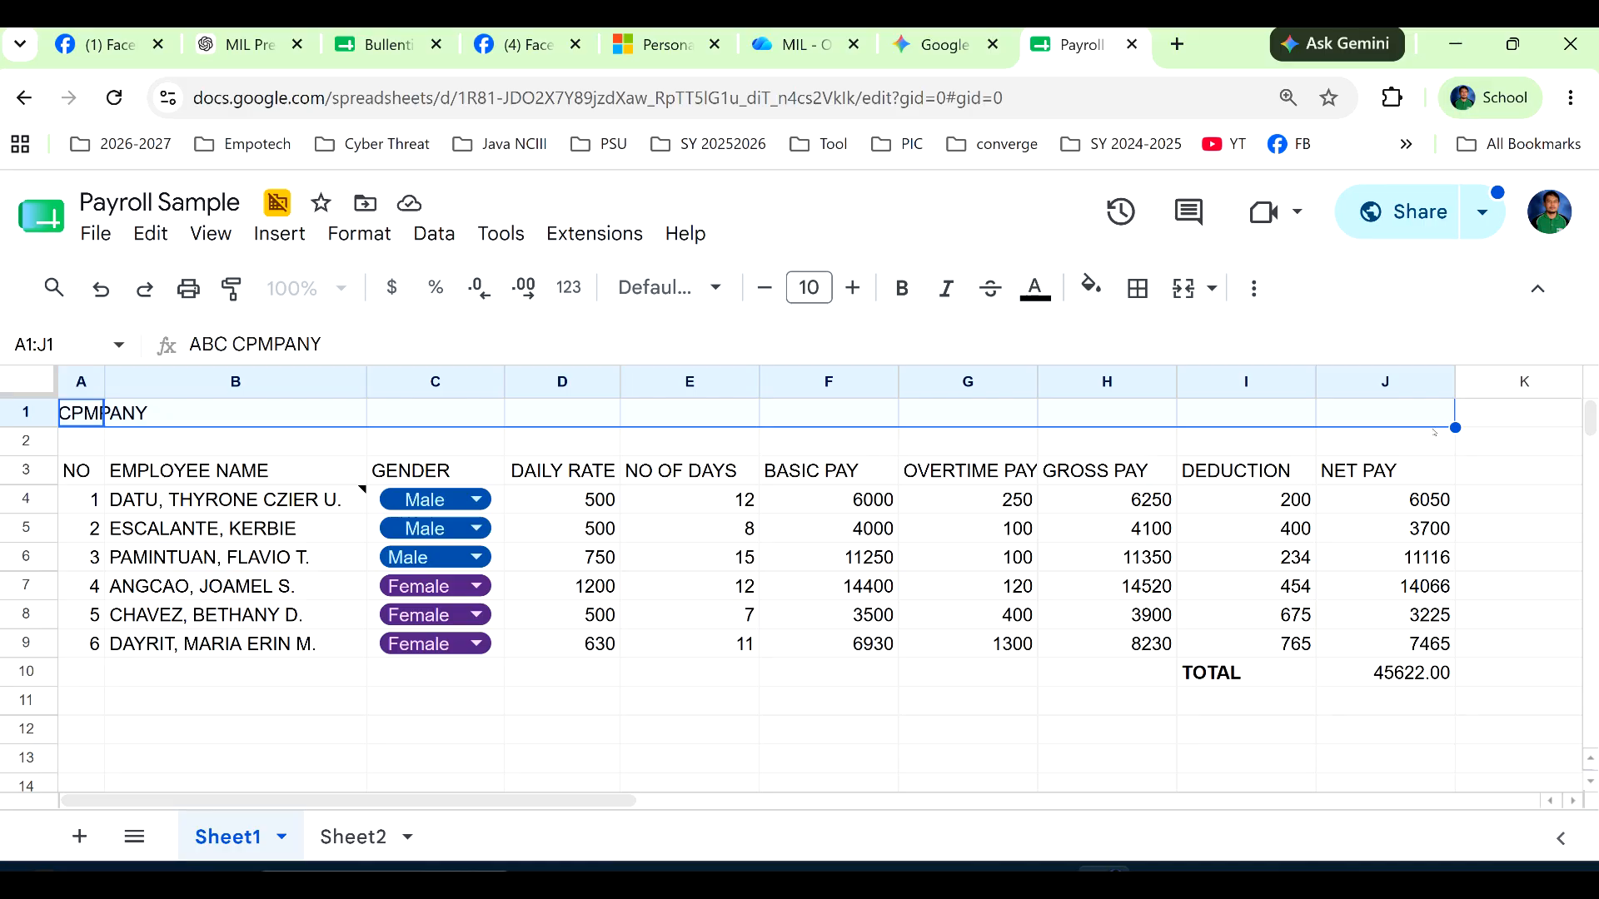
{"action": "left_click", "coordinate": [1211, 293]}
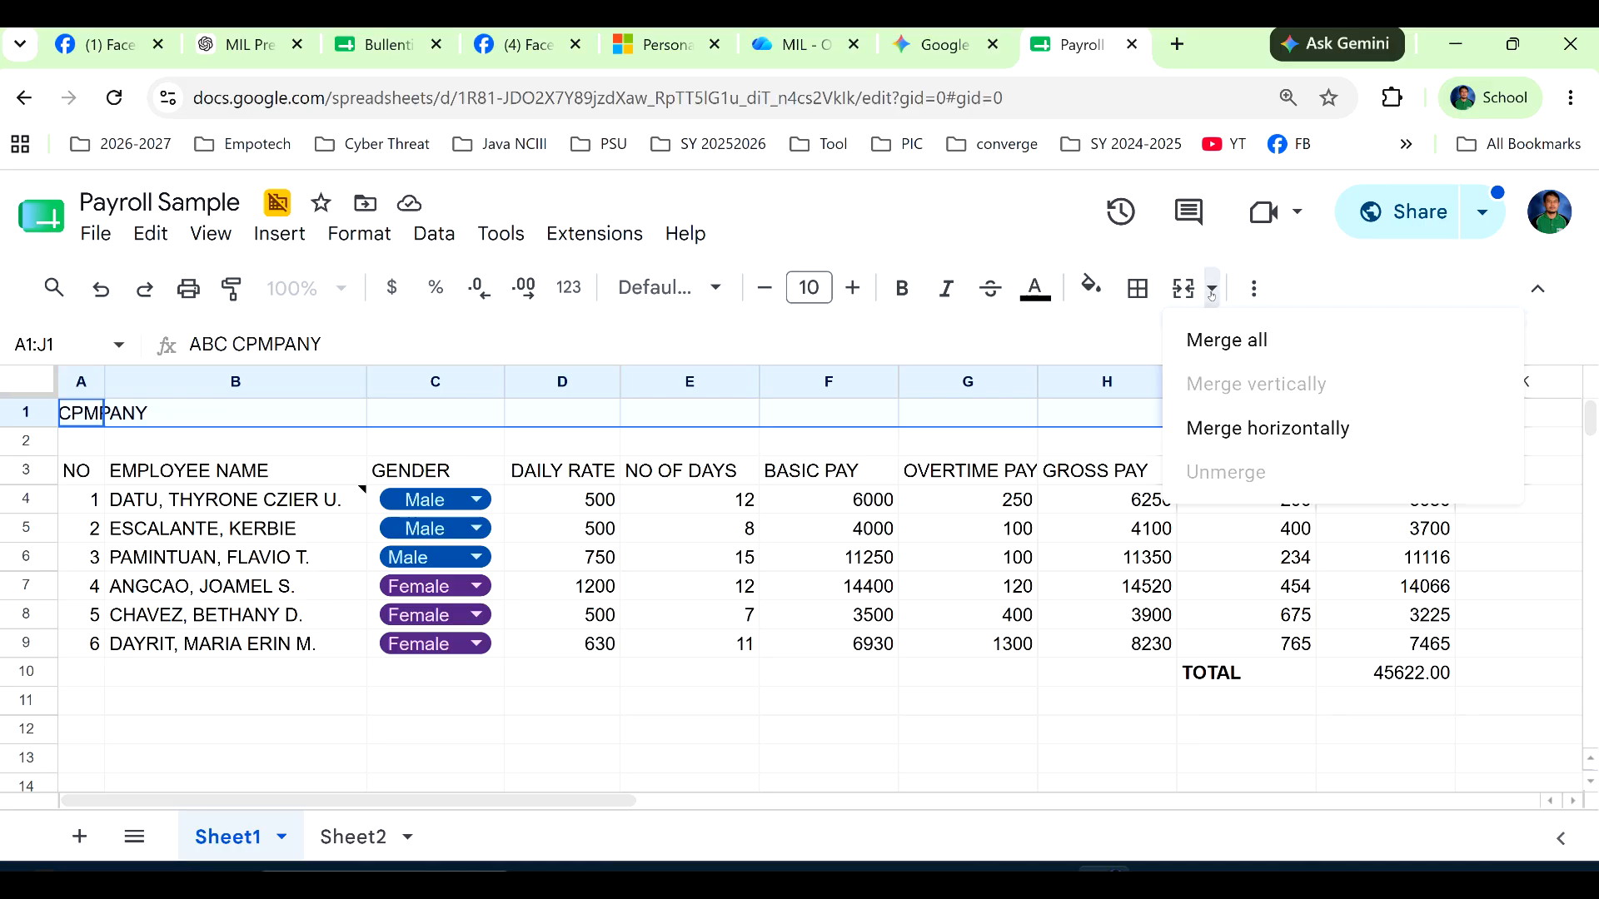
{"action": "left_click", "coordinate": [1216, 337]}
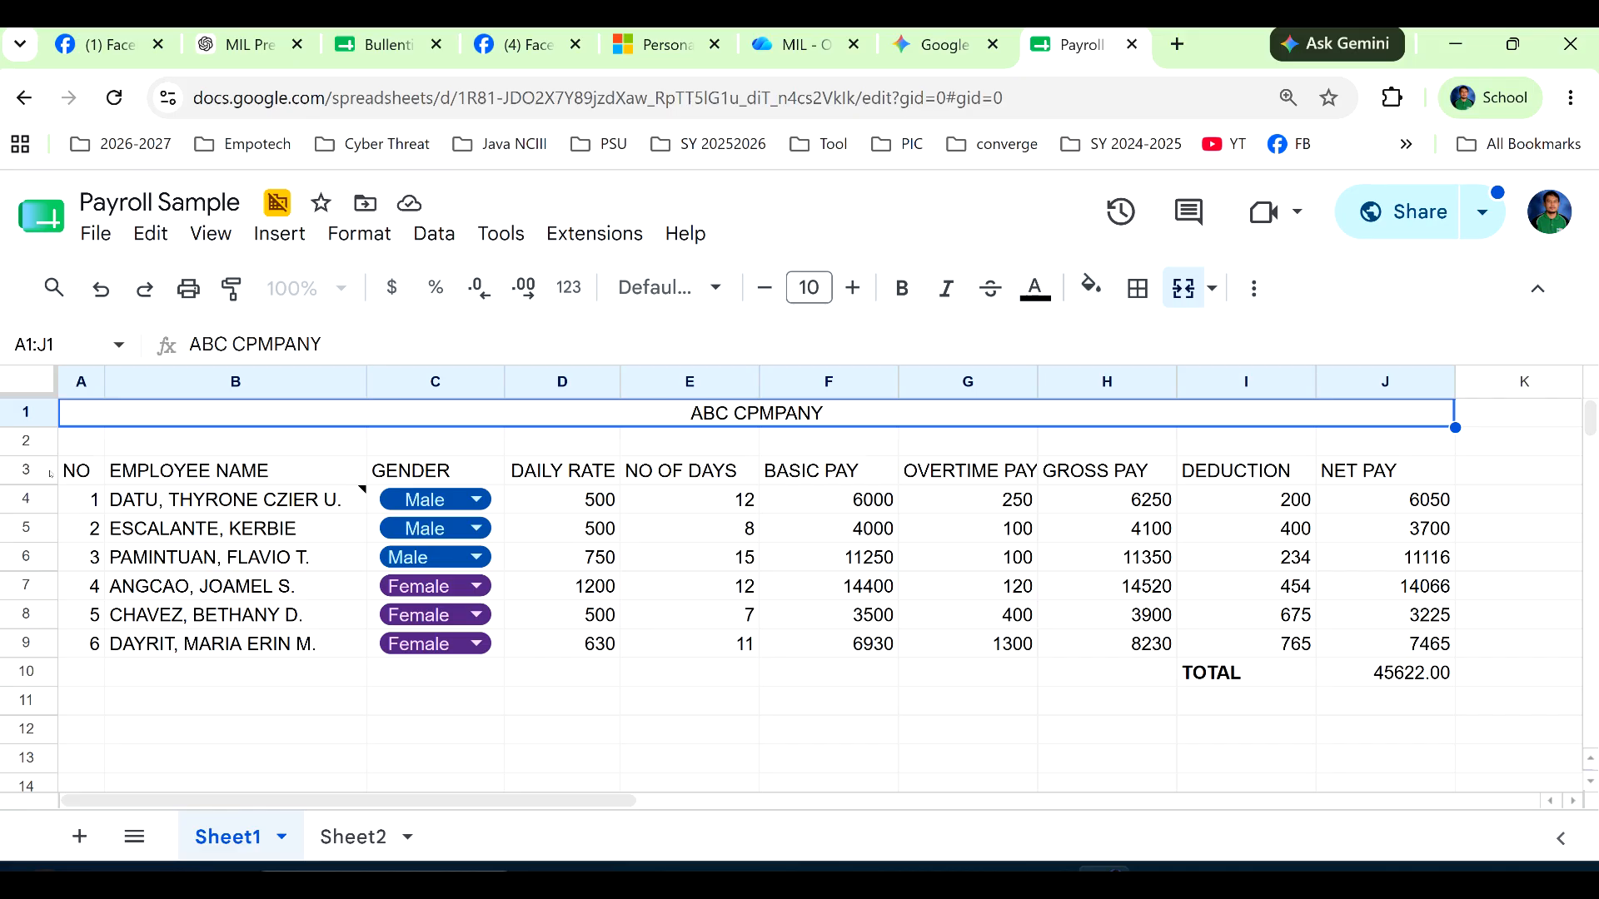
Format the header row A3:J3 with a blue fill and bold white text.
{"action": "left_click_drag", "start_coordinate": [79, 471], "coordinate": [1388, 471]}
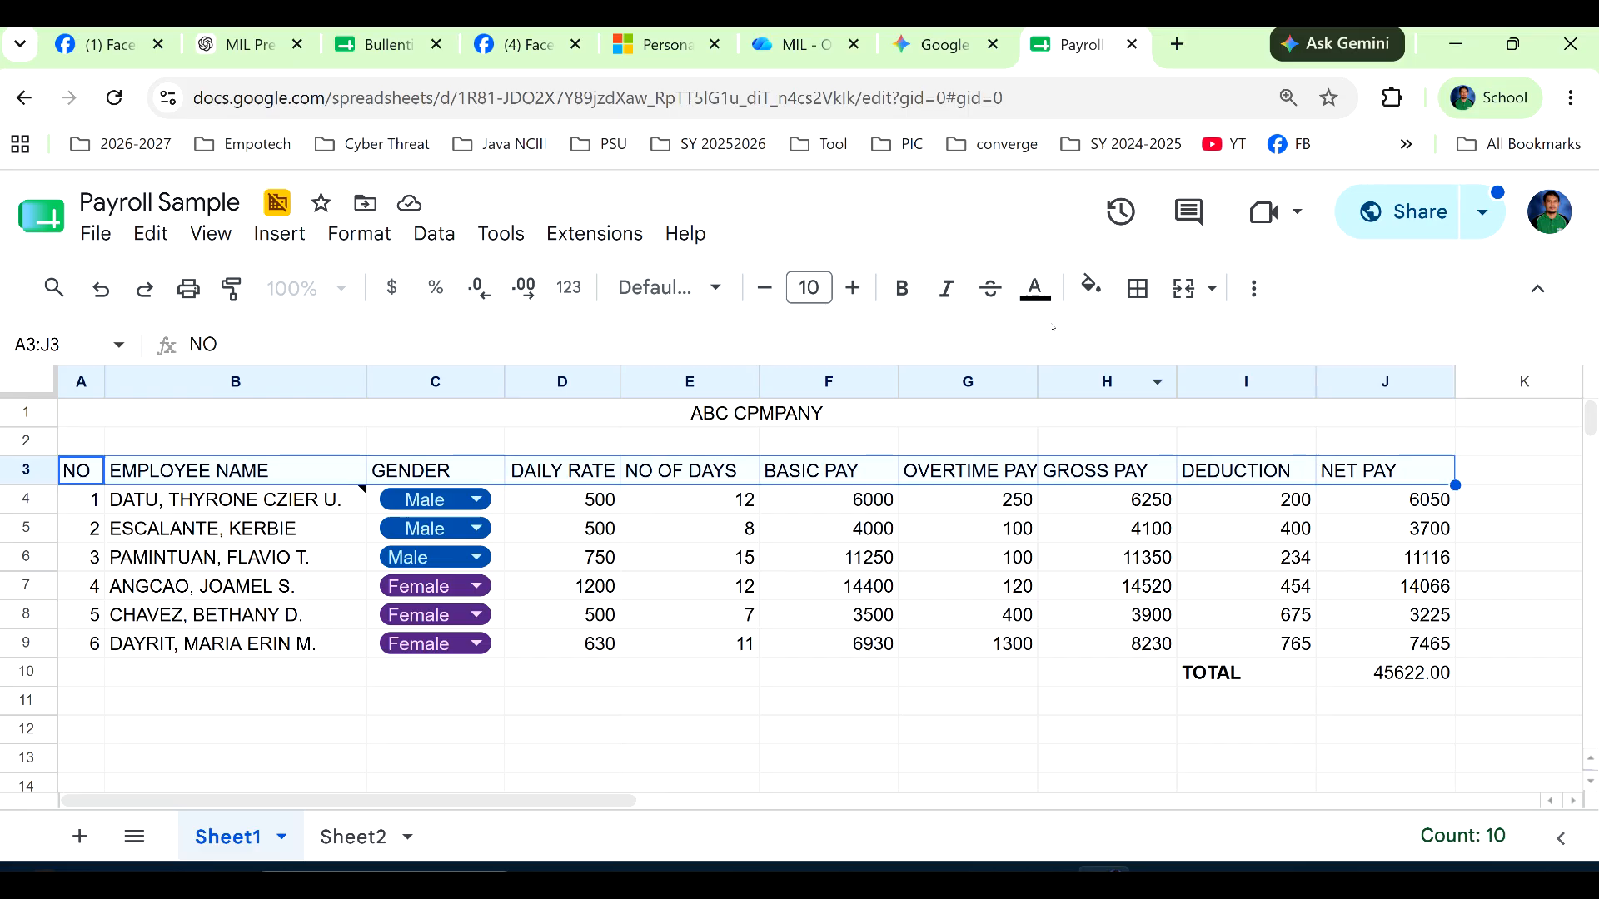
{"action": "left_click", "coordinate": [1098, 298]}
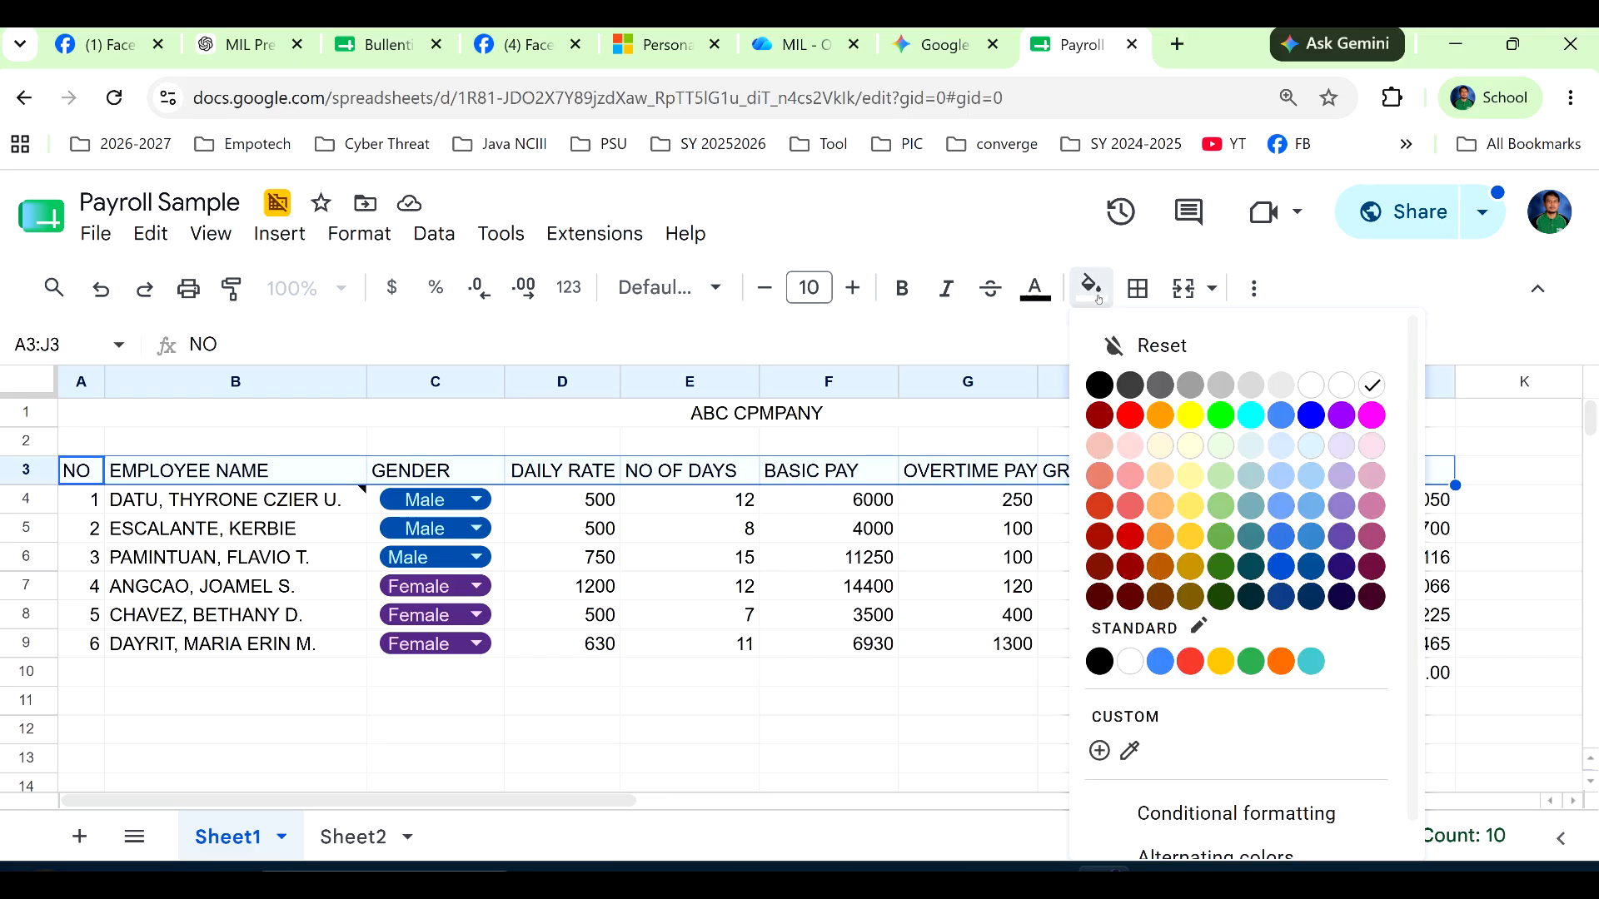
{"action": "left_click", "coordinate": [1310, 414]}
{"action": "left_click", "coordinate": [1035, 291]}
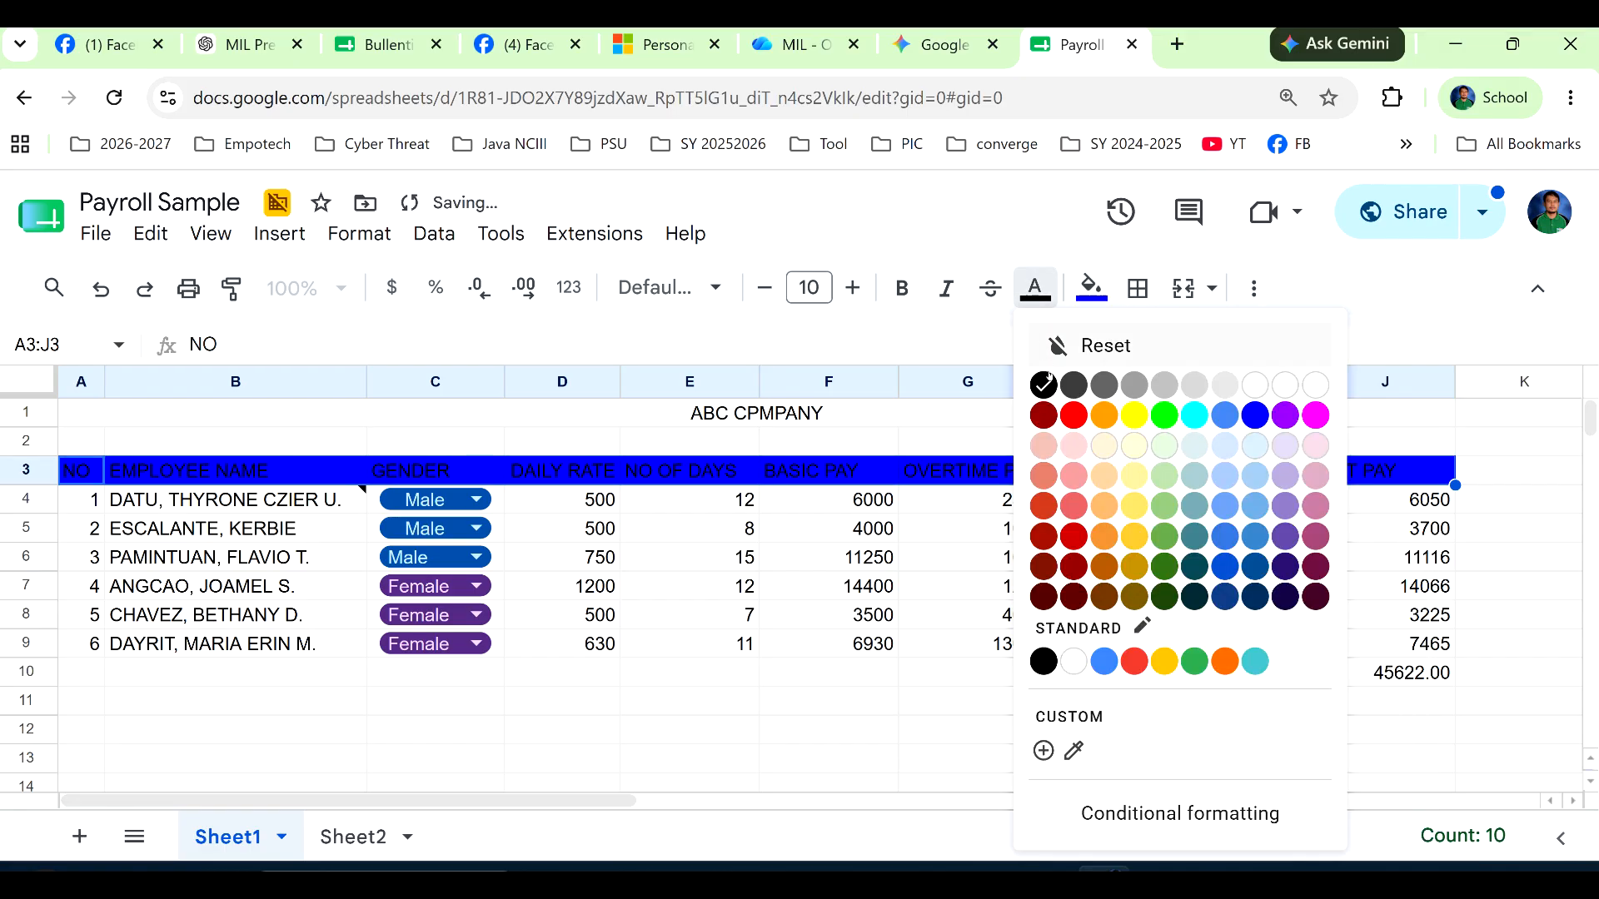
{"action": "left_click", "coordinate": [1312, 382]}
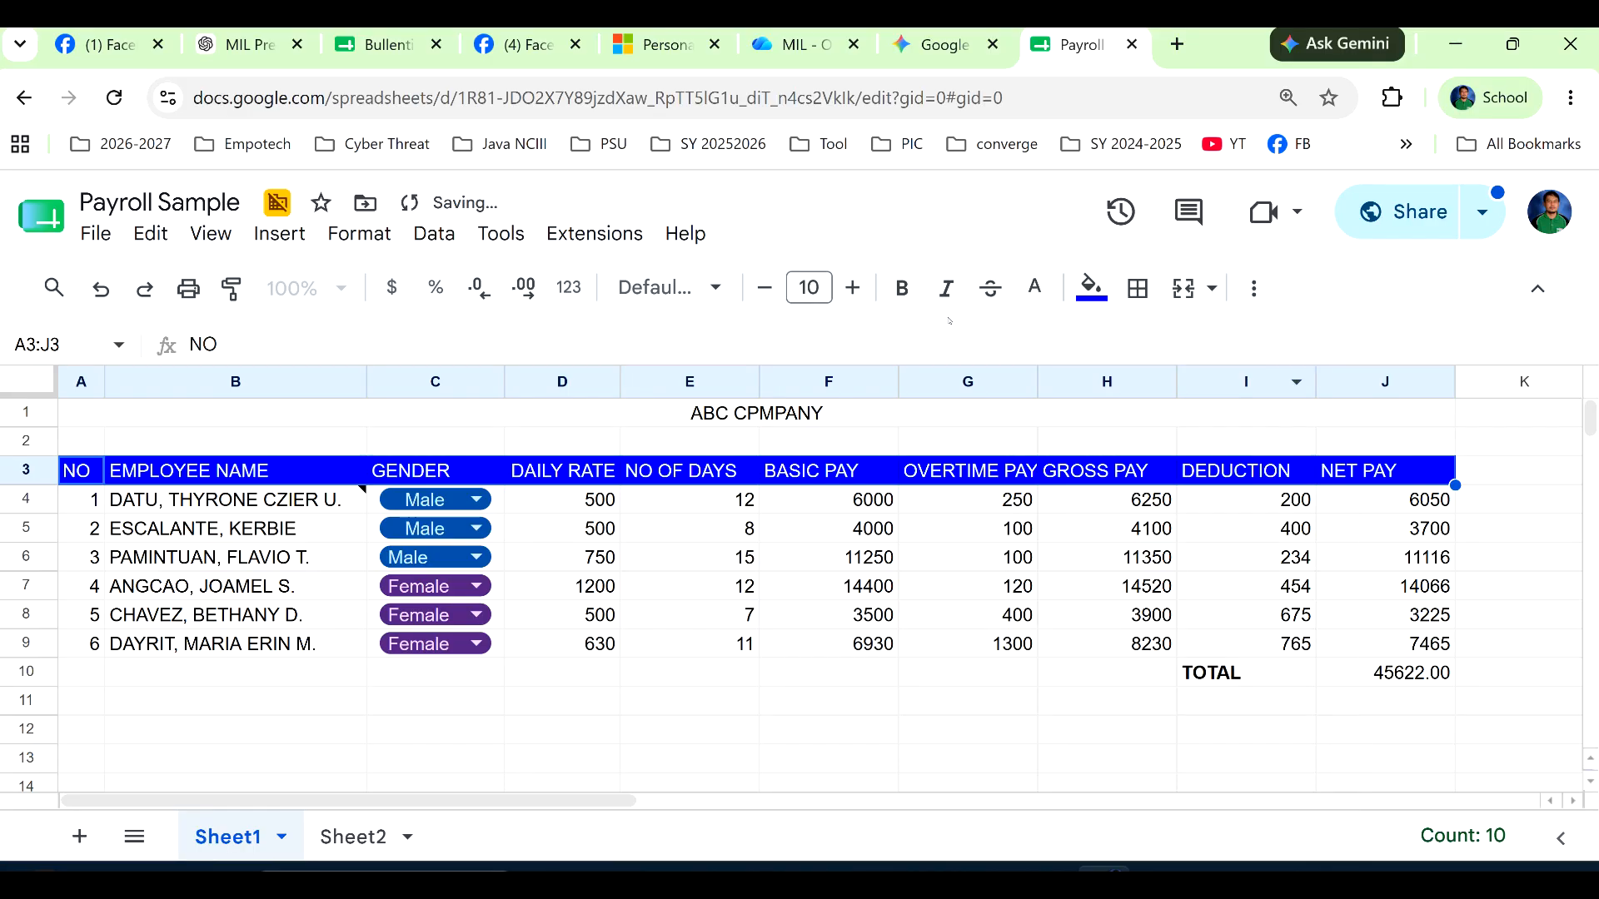
{"action": "left_click", "coordinate": [901, 289]}
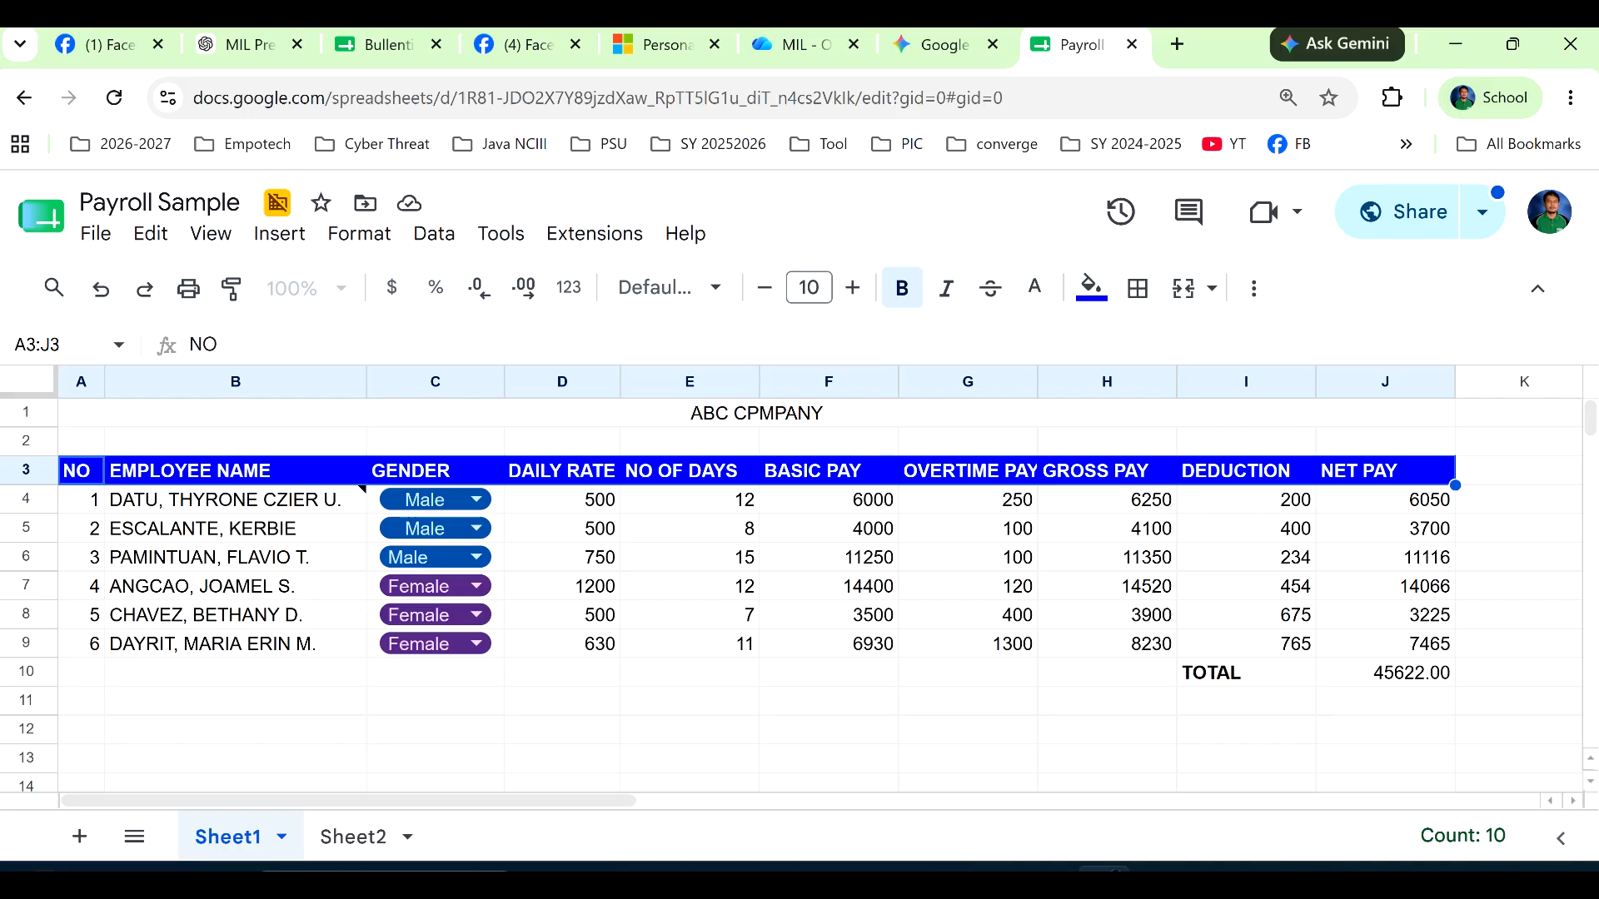
{"action": "left_click", "coordinate": [1379, 882]}
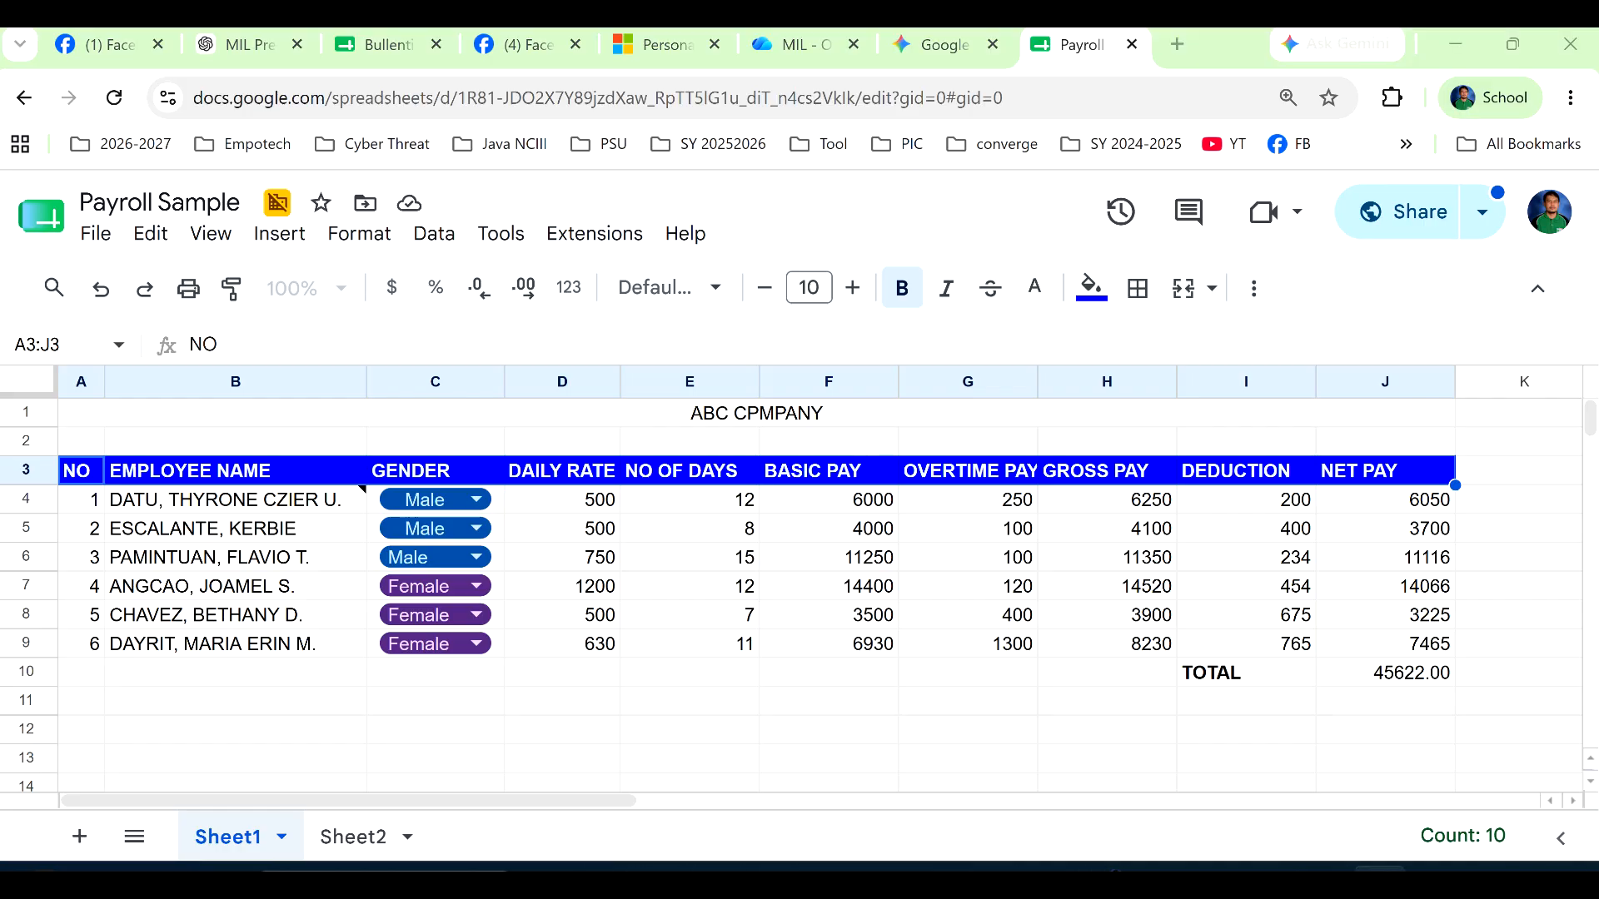